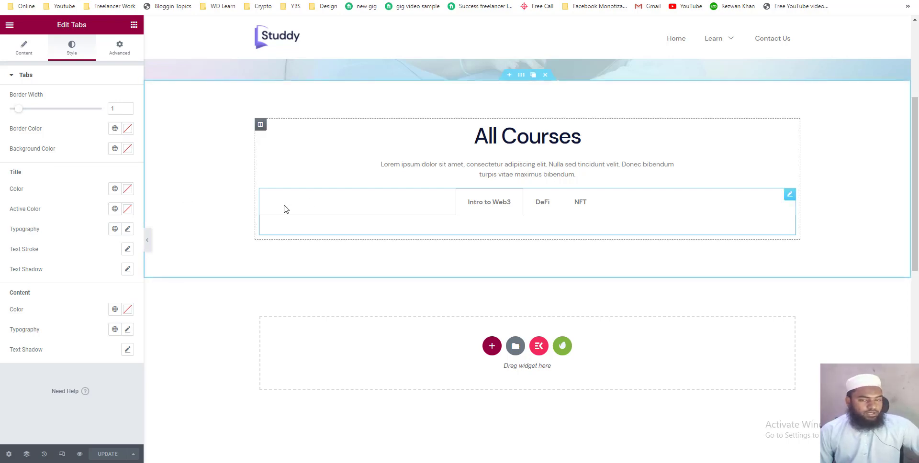
# Step: Examine the Intro to Web3, DeFi and NFT tabs under All Courses and the course cards on the Explore Our Courses page
pyautogui.click(546, 209)
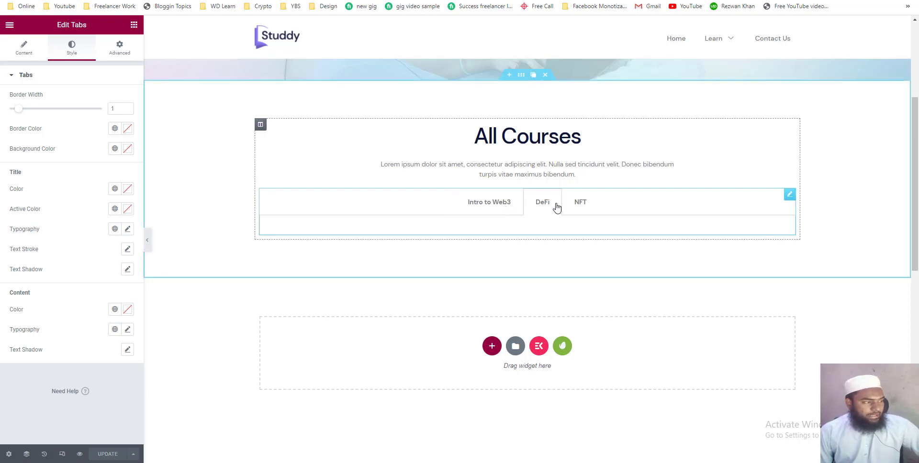
pyautogui.click(573, 205)
pyautogui.click(542, 205)
pyautogui.click(575, 206)
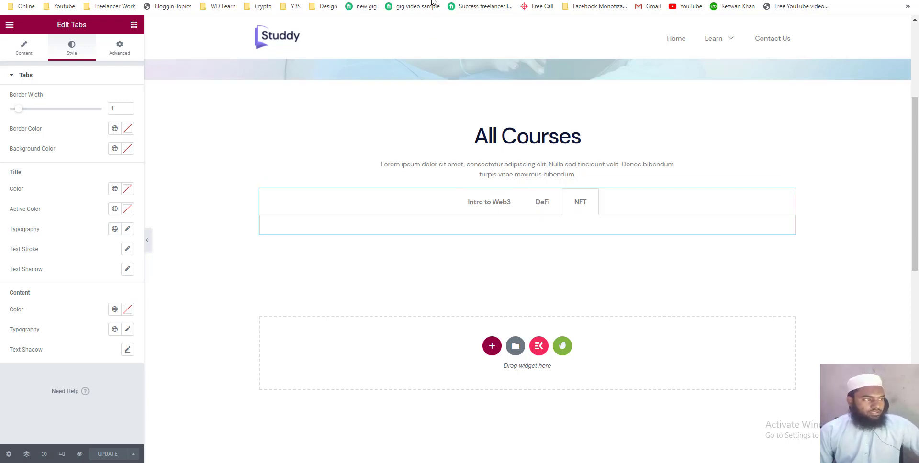
pyautogui.hotkey('ctrl', 'Tab')
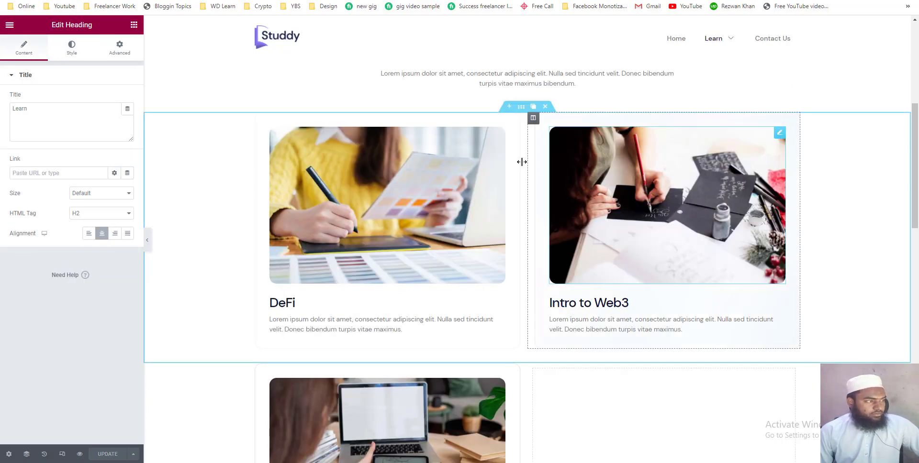
pyautogui.scroll(-5, 470, 261)
pyautogui.scroll(6, 470, 262)
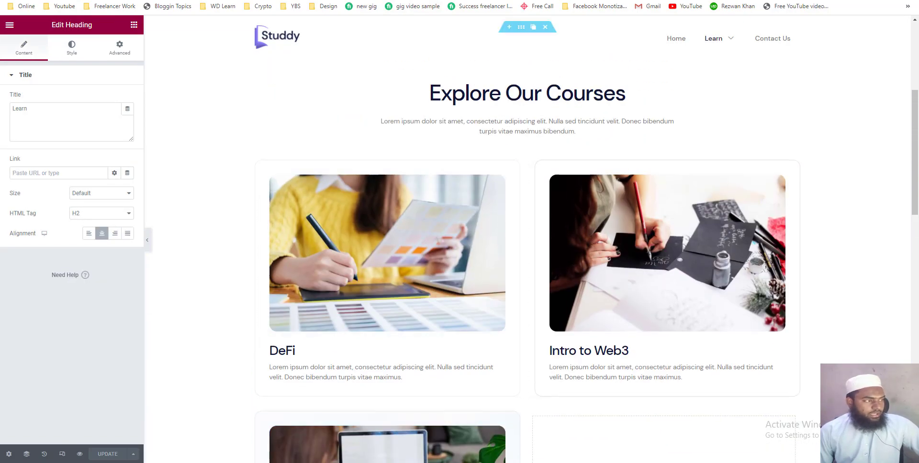
pyautogui.hotkey('ctrl', 'Tab')
pyautogui.click(498, 209)
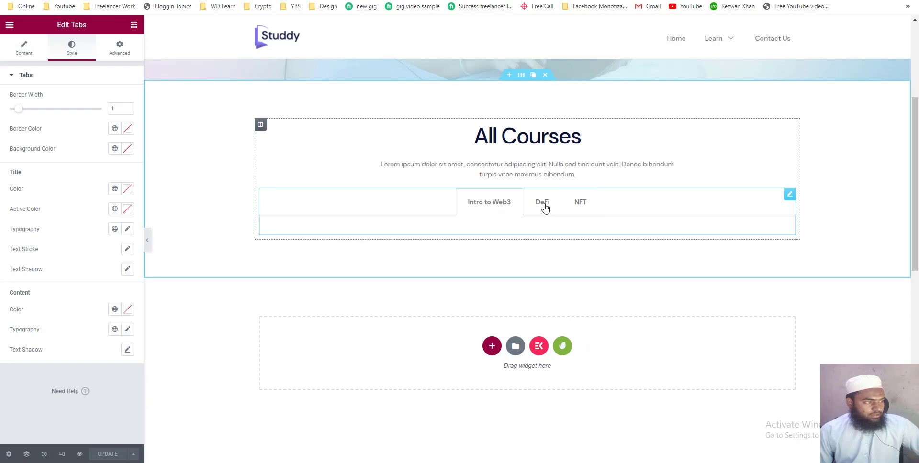
pyautogui.click(543, 208)
pyautogui.click(578, 209)
pyautogui.click(520, 207)
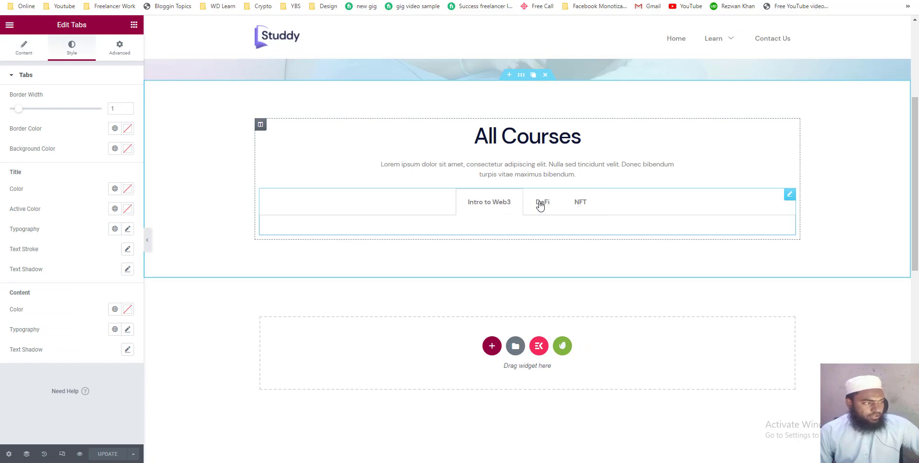
pyautogui.click(541, 207)
pyautogui.click(578, 204)
pyautogui.click(489, 213)
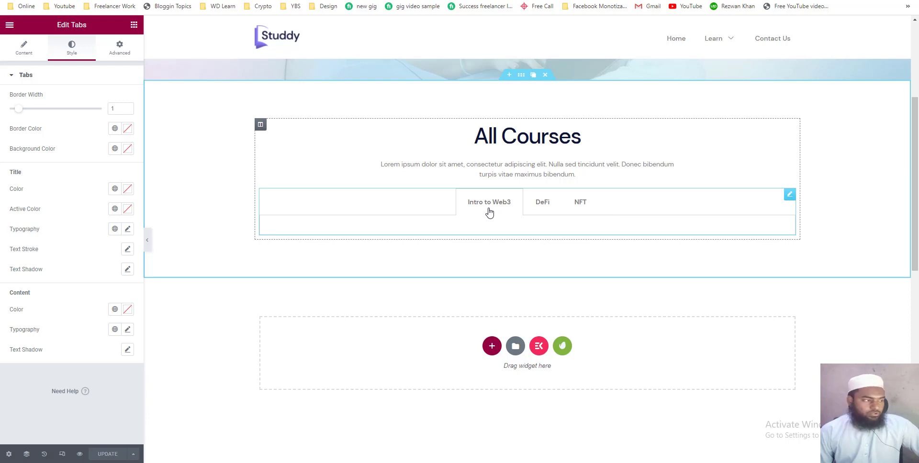
# Step: Open the Intro to Web3 tab item for editing and check its description in text and visual modes
pyautogui.click(24, 54)
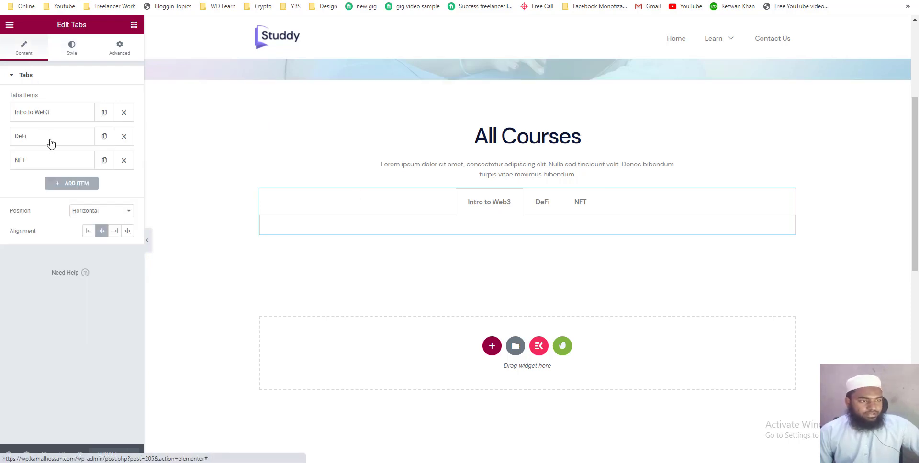
pyautogui.click(43, 117)
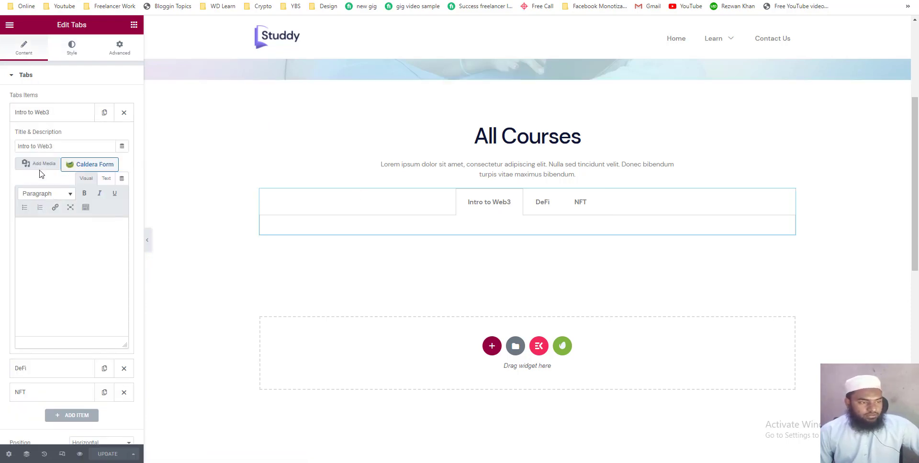
pyautogui.click(106, 179)
pyautogui.click(86, 179)
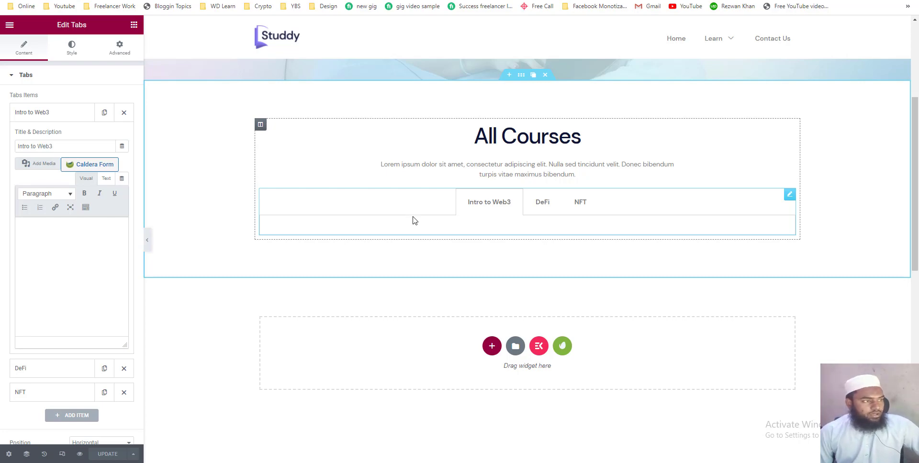
# Step: Go to the WordPress installed plugins list and copy the plugin name Anywhere Elementor
pyautogui.click(441, 0)
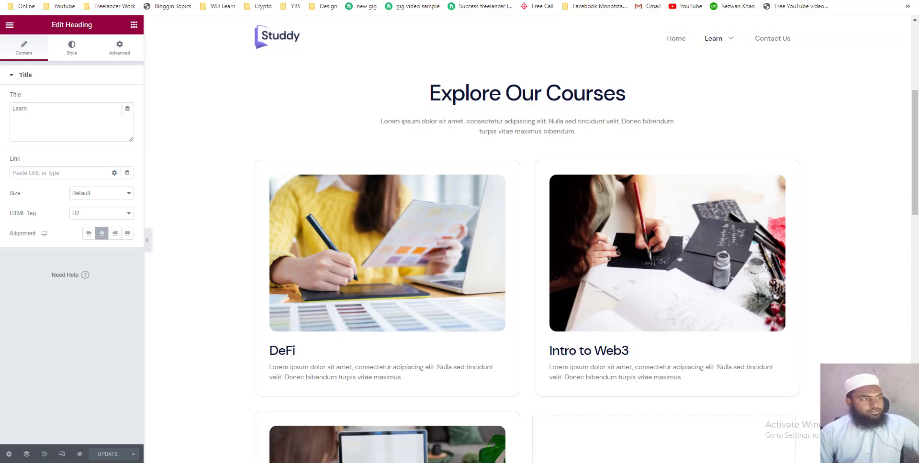
pyautogui.click(325, 0)
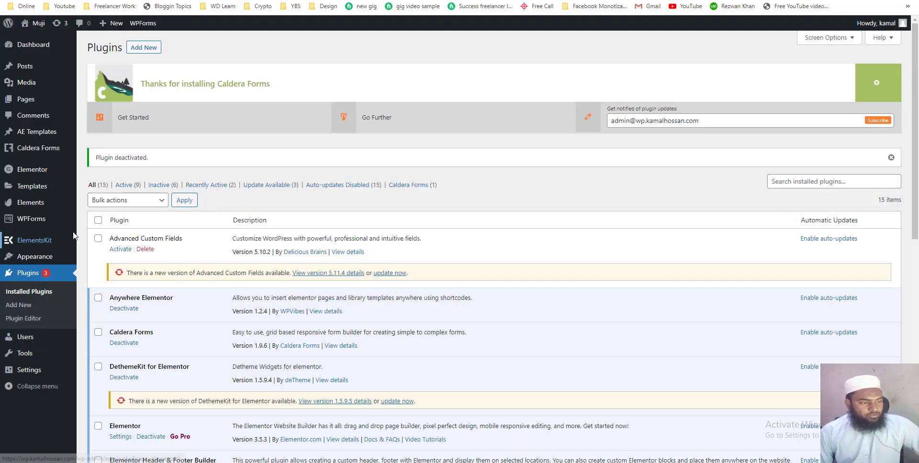
pyautogui.scroll(-2, 9, 249)
pyautogui.tripleClick(163, 205)
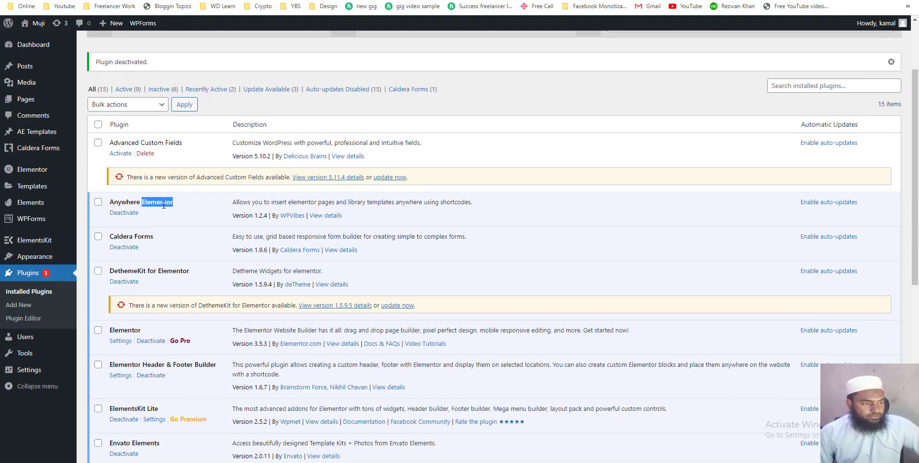
pyautogui.rightClick(163, 205)
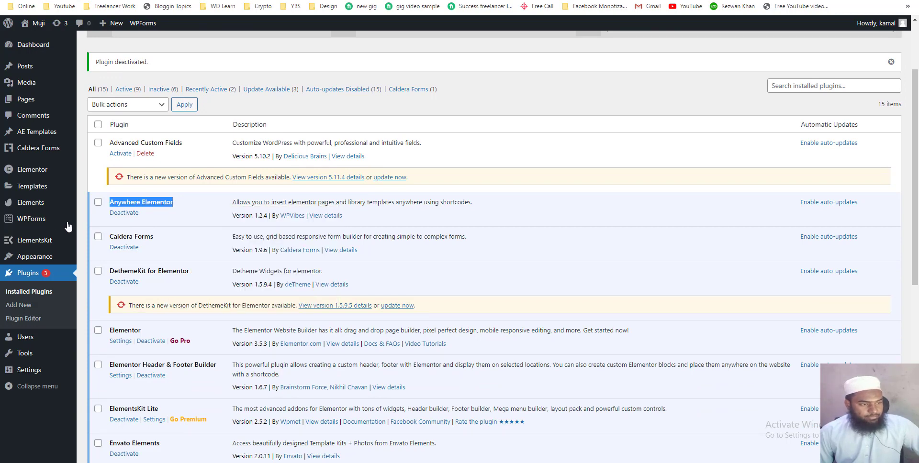
pyautogui.click(196, 214)
# Step: Search the plugins available for installation for Anywhere Elementor
pyautogui.click(23, 307)
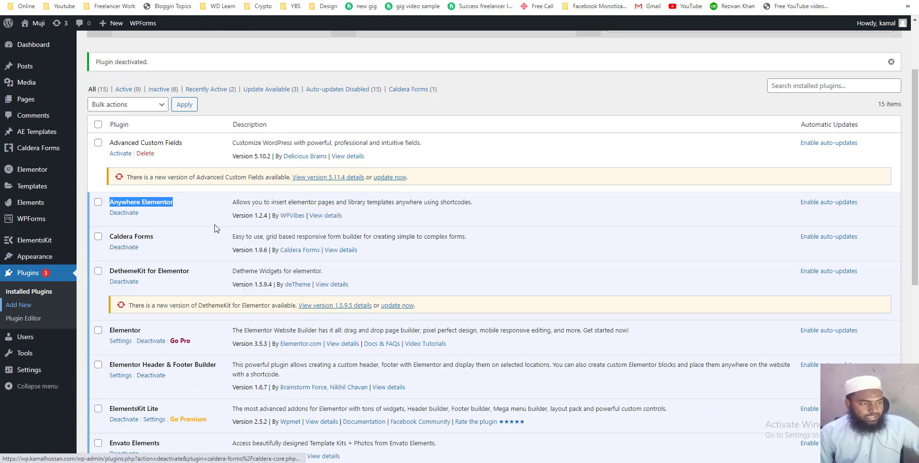
pyautogui.scroll(2, 220, 226)
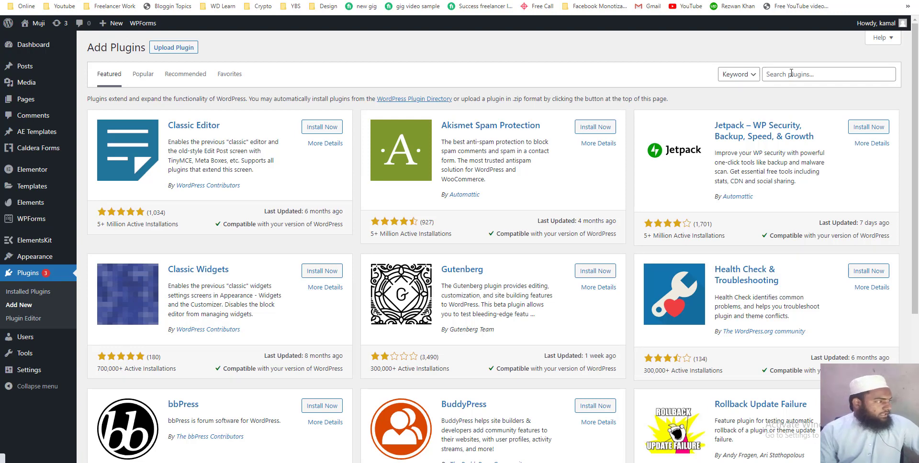
pyautogui.click(791, 72)
pyautogui.hotkey('ctrl', 'v')
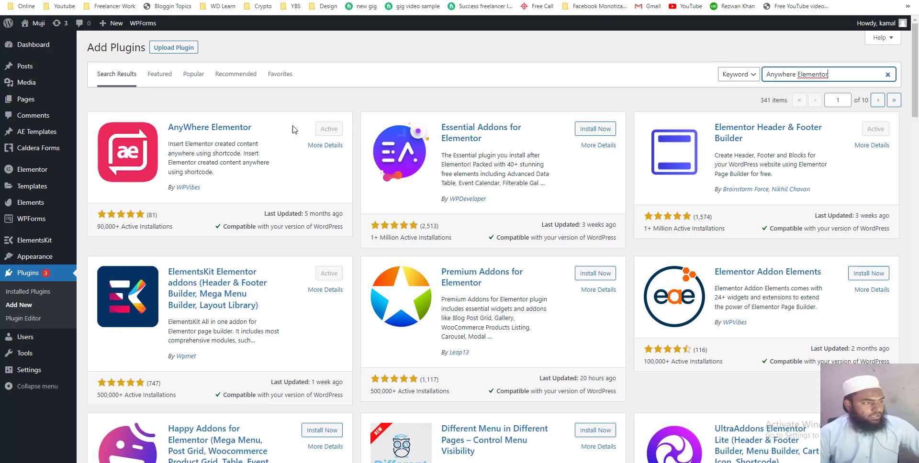
# Step: Add a new AE template with the title Test
pyautogui.click(48, 138)
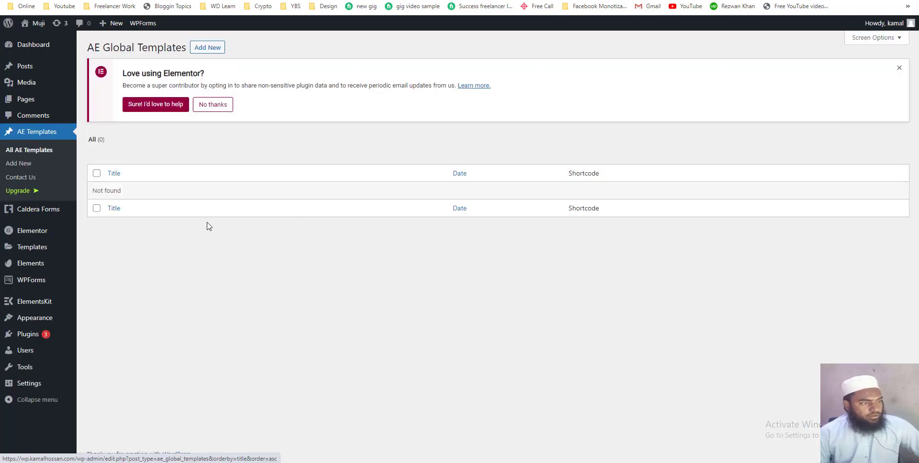
pyautogui.click(210, 48)
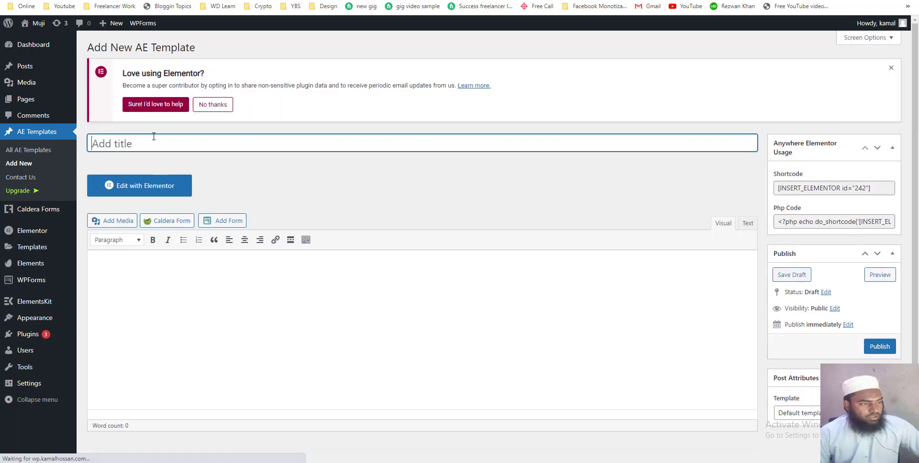
pyautogui.write('Te')
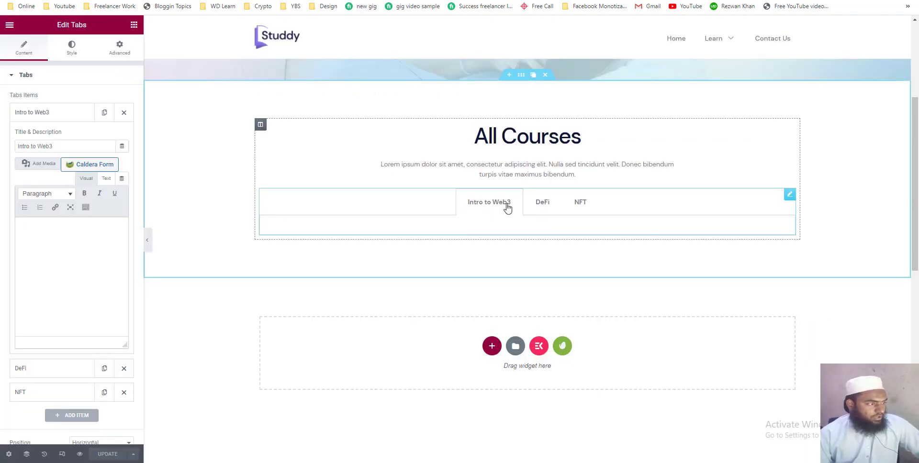
# Step: Replace the AE template's title with Intro to Web3, copied from the tab item's title on the All Courses page
pyautogui.tripleClick(39, 141)
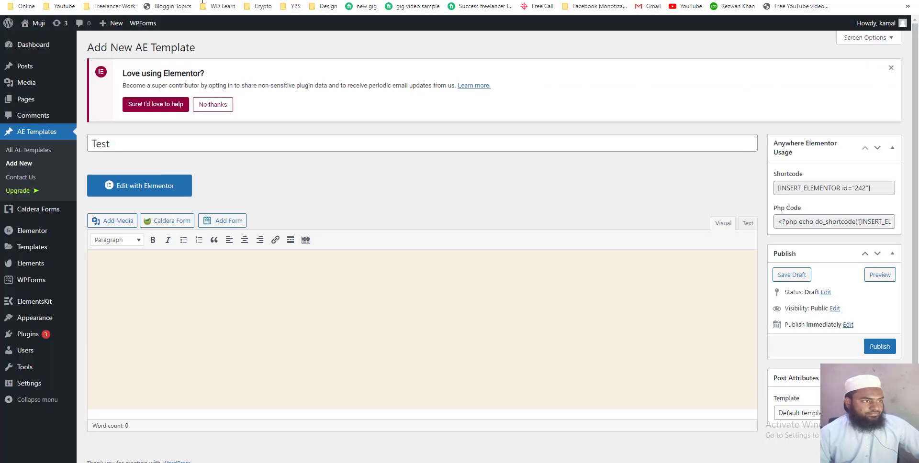
pyautogui.click(168, 136)
pyautogui.hotkey('ctrl', 'a')
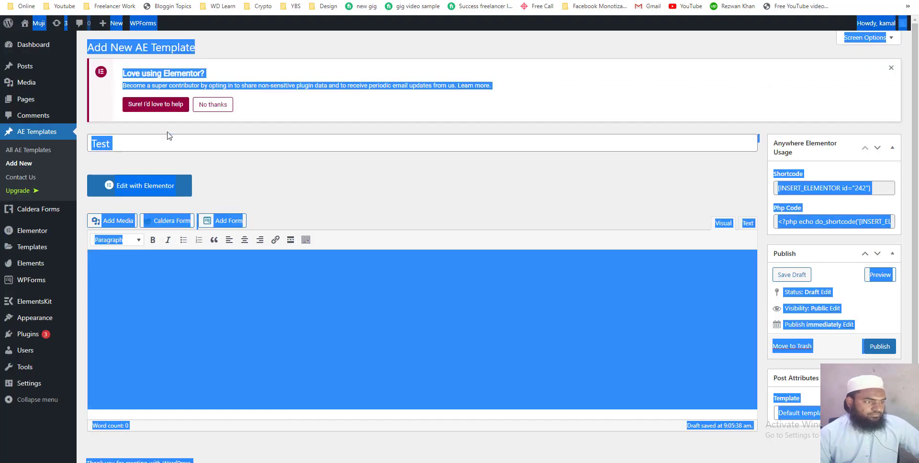
pyautogui.click(161, 139)
pyautogui.hotkey('ctrl', 'a')
pyautogui.hotkey('ctrl', 'v')
pyautogui.click(258, 170)
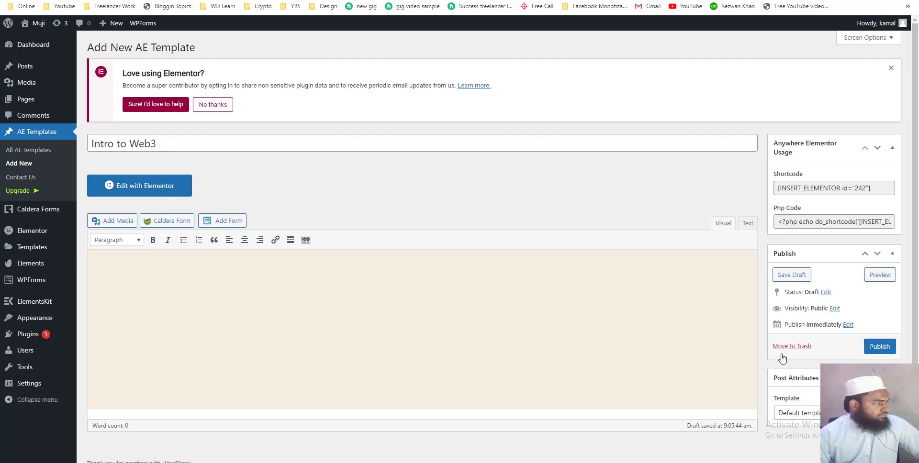
# Step: Publish the Intro to Web3 template and open it in the Elementor editor
pyautogui.scroll(-1, 870, 350)
pyautogui.click(881, 342)
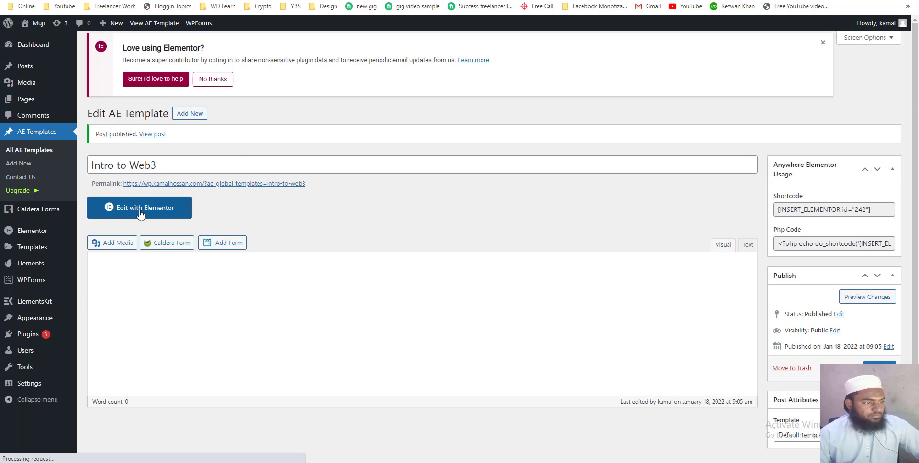
pyautogui.click(138, 218)
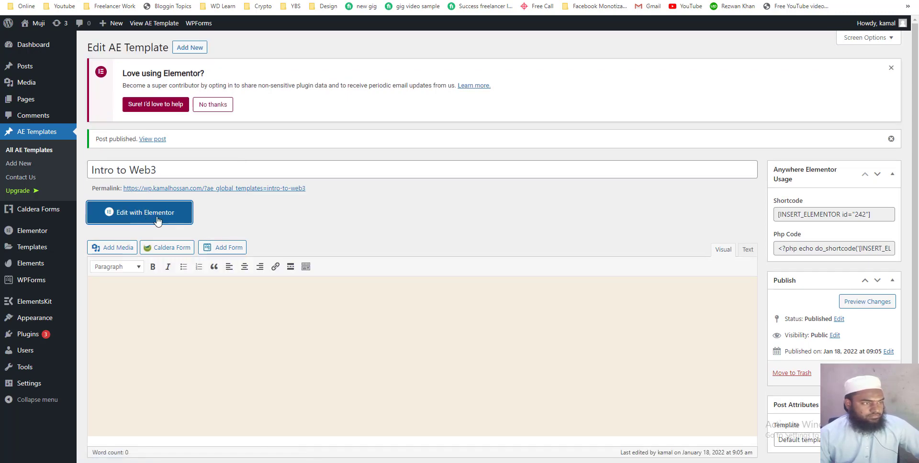
pyautogui.click(148, 219)
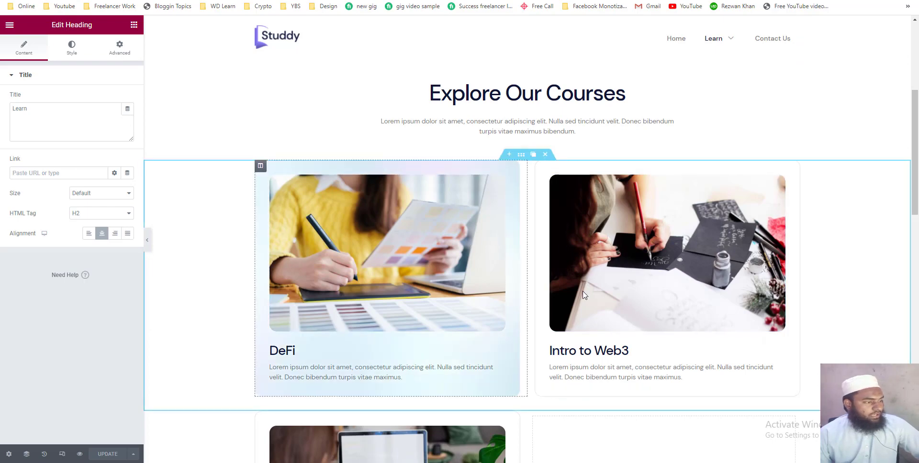
# Step: On the Explore Our Courses page, duplicate the Intro to Web3 card column and delete the section below containing the NFT card
pyautogui.scroll(-3, 503, 306)
pyautogui.scroll(3, 502, 306)
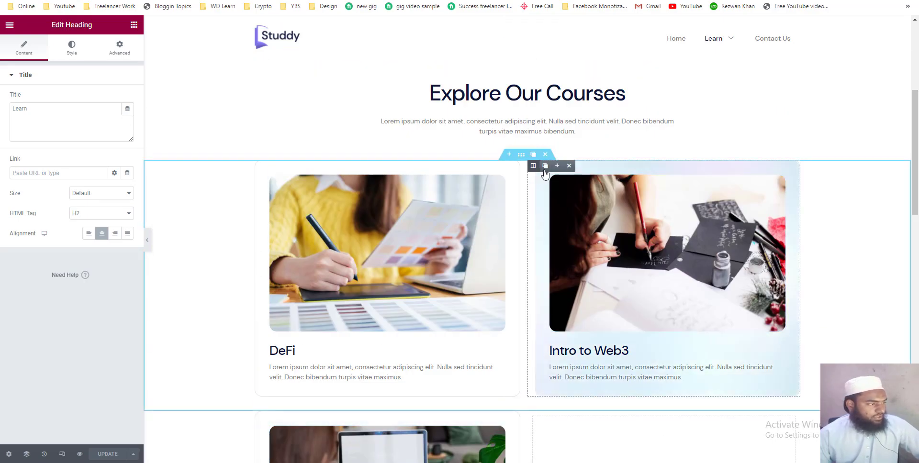
pyautogui.click(546, 165)
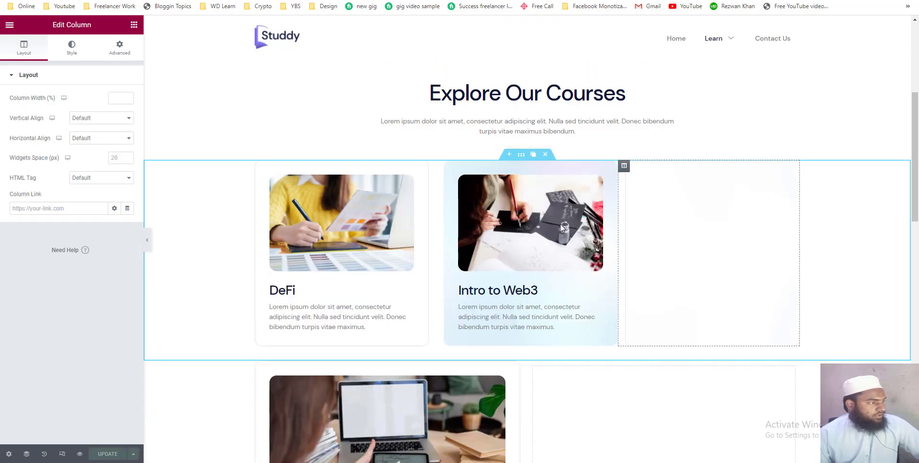
pyautogui.scroll(-2, 453, 287)
pyautogui.click(546, 267)
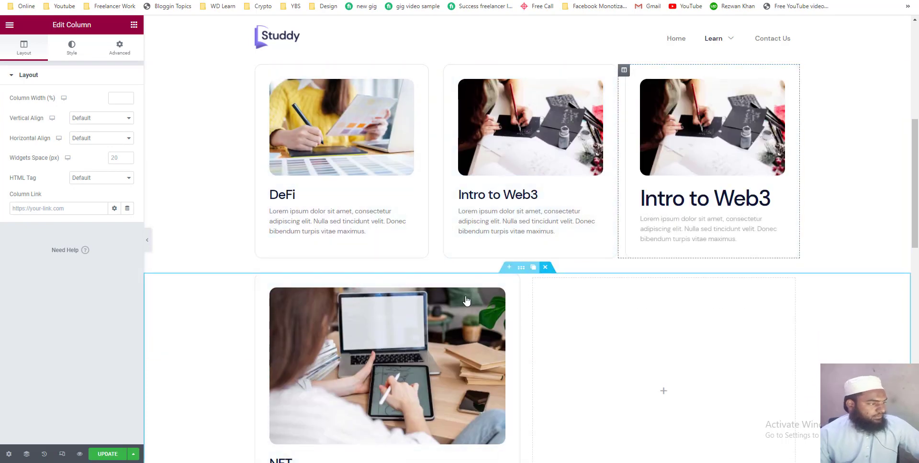
# Step: Set the course cards section's top and bottom padding to 60 px each
pyautogui.scroll(1, 466, 301)
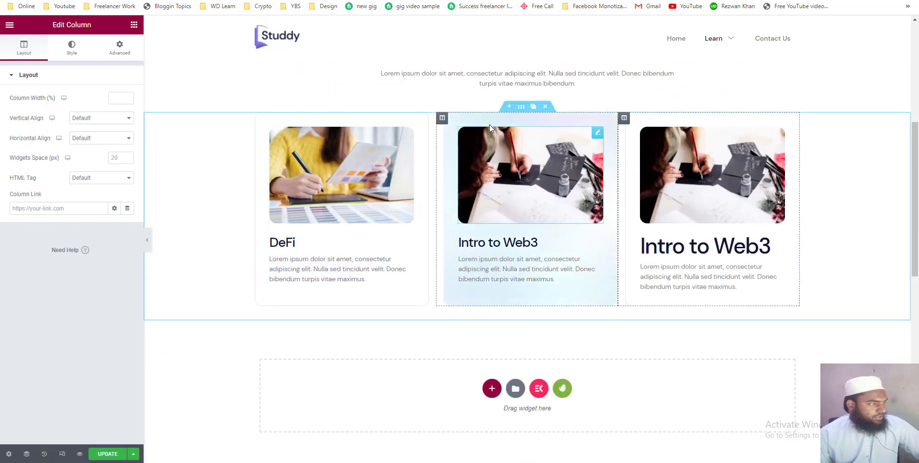
pyautogui.click(522, 106)
pyautogui.click(120, 48)
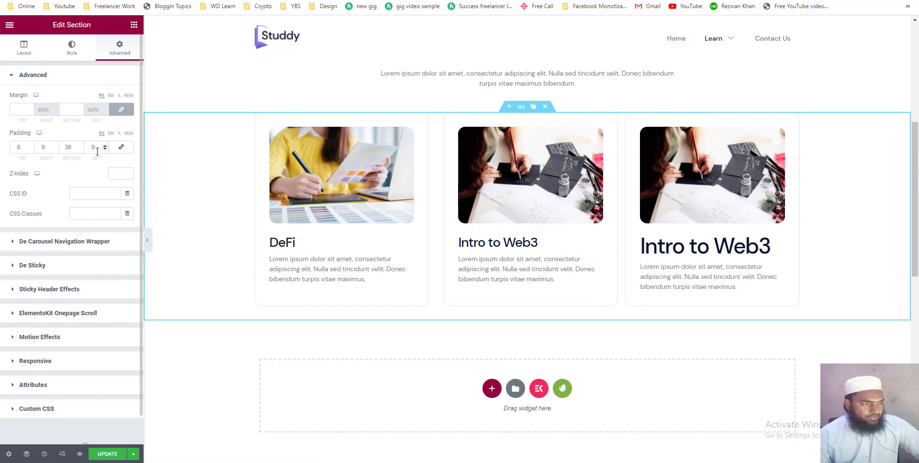
pyautogui.doubleClick(20, 149)
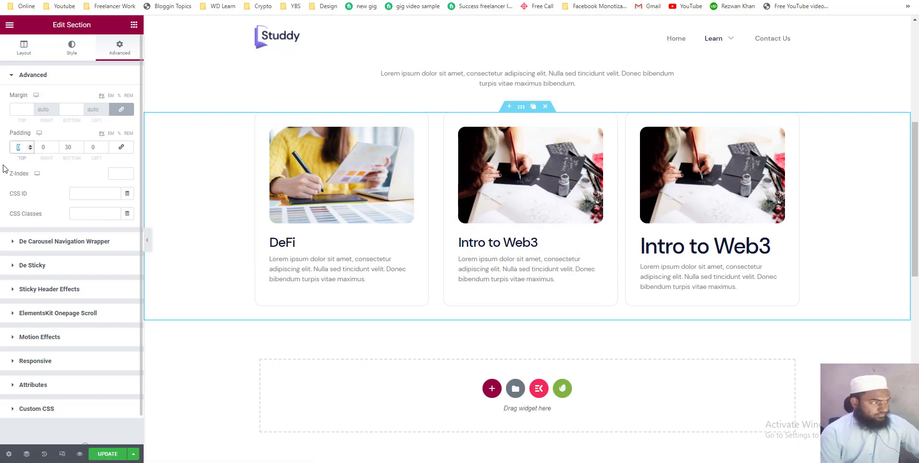
pyautogui.write('80')
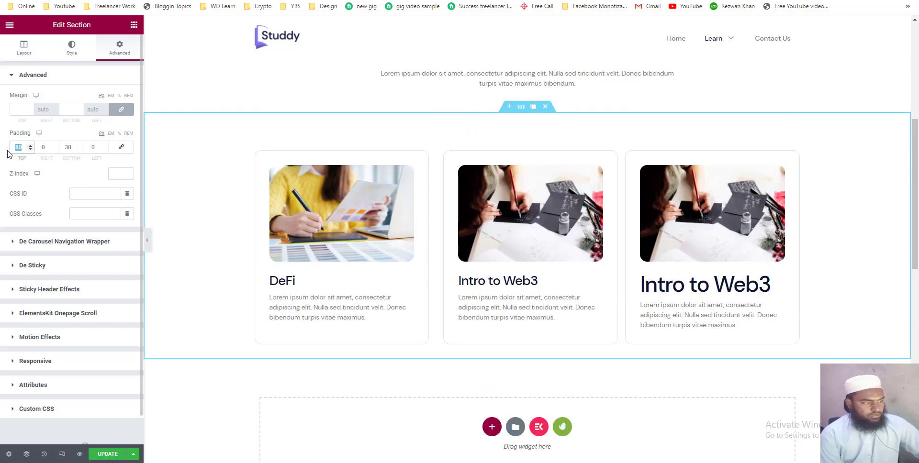
pyautogui.write('60')
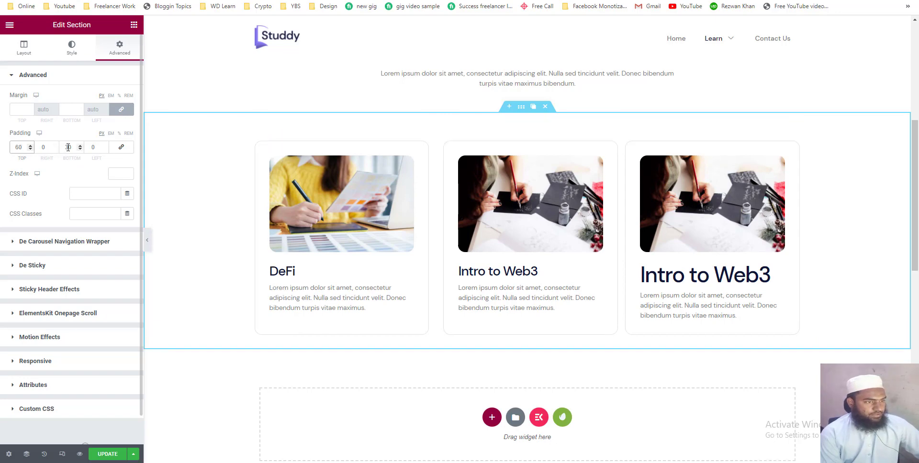
pyautogui.moveTo(68, 147); pyautogui.dragTo(64, 147)
pyautogui.write('6')
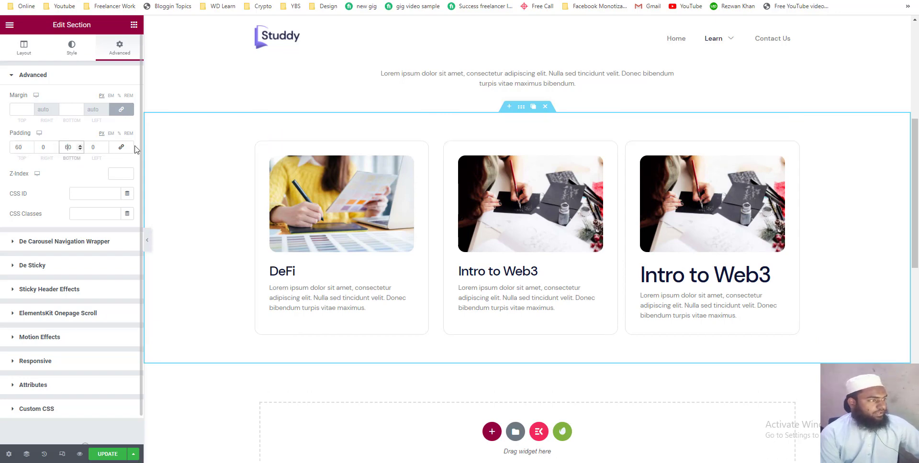
# Step: Copy the course cards section from the Explore Our Courses page and paste it into the Intro to Web3 template
pyautogui.rightClick(522, 112)
pyautogui.click(549, 148)
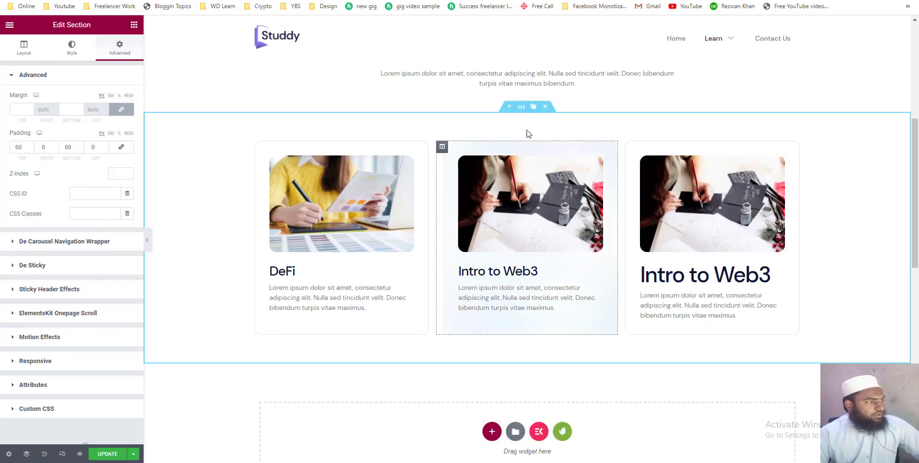
pyautogui.rightClick(480, 262)
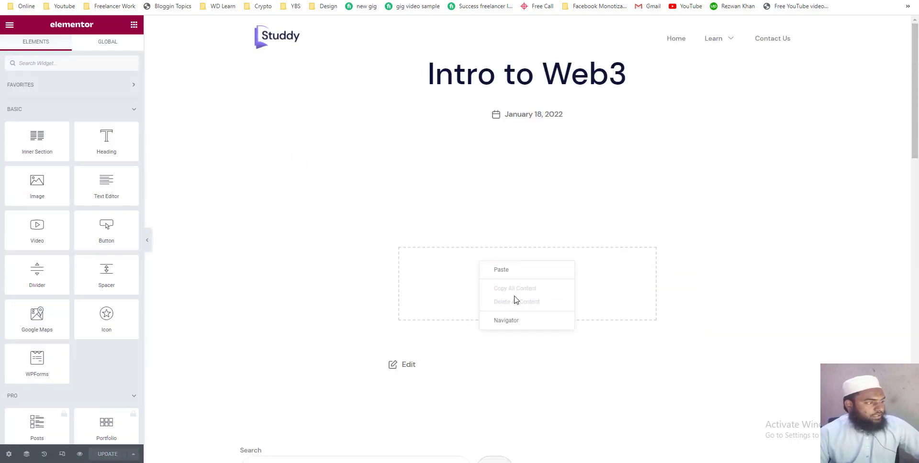
pyautogui.click(500, 270)
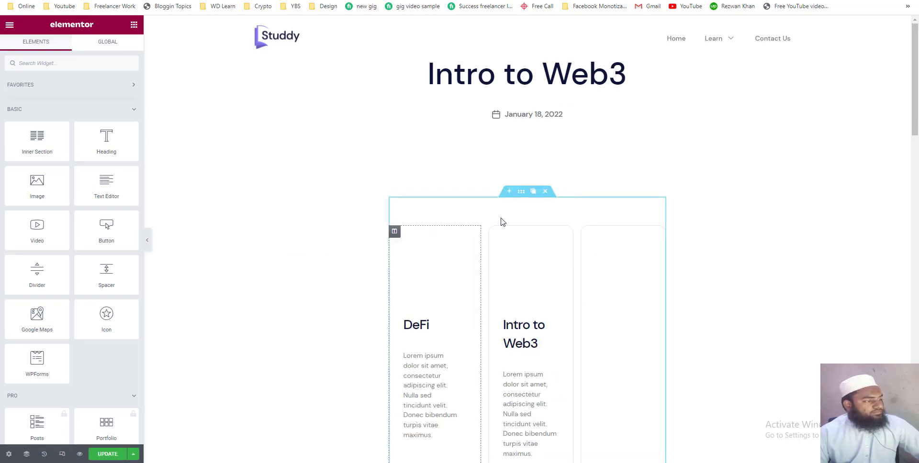
# Step: Set the Intro to Web3 template's page layout to Elementor Full Width
pyautogui.click(9, 454)
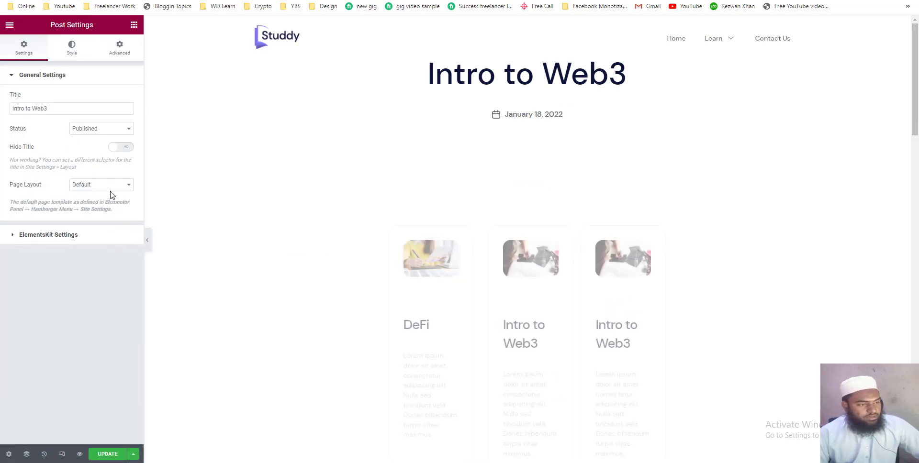
pyautogui.click(125, 185)
pyautogui.click(110, 211)
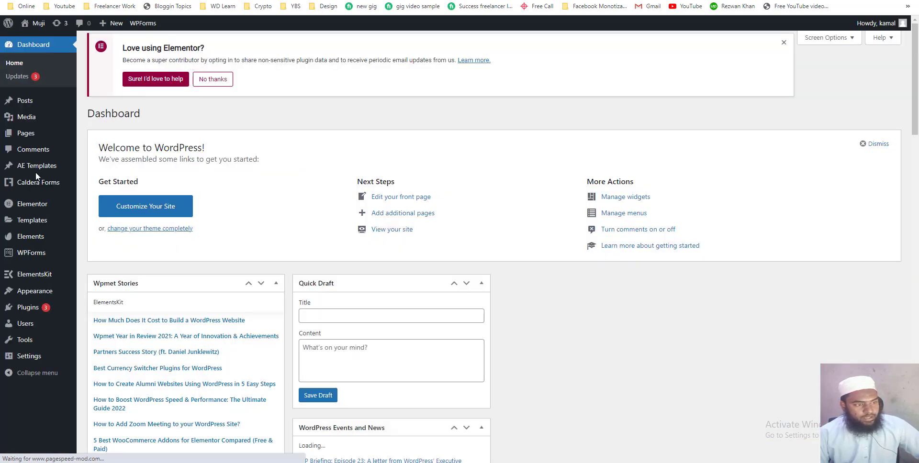
# Step: Open the list of all AE templates in the WordPress dashboard and copy the Intro to Web3 template's shortcode
pyautogui.moveTo(41, 168)
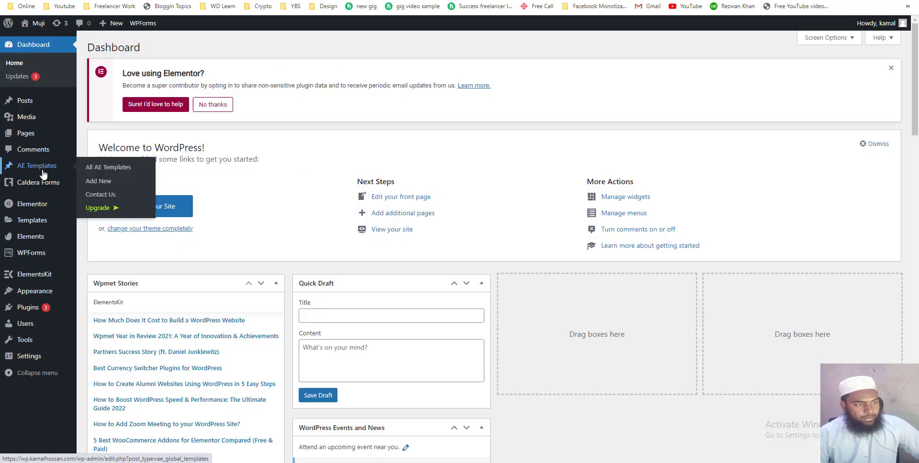
pyautogui.click(124, 166)
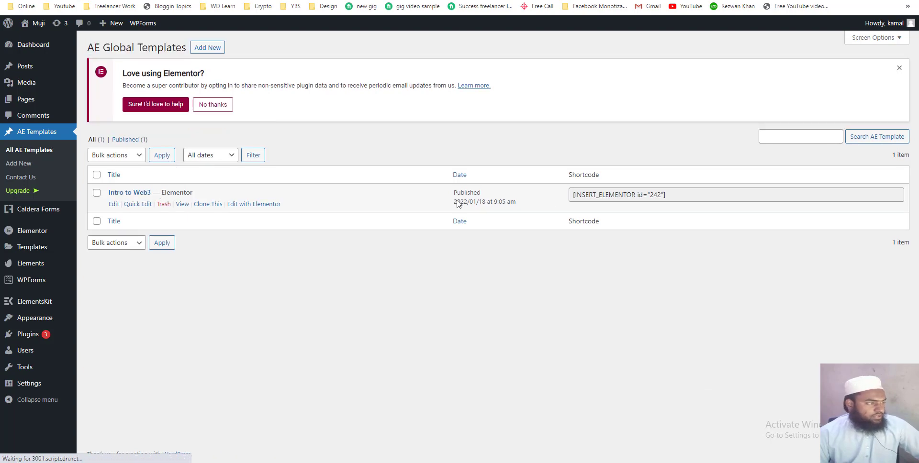
pyautogui.tripleClick(595, 199)
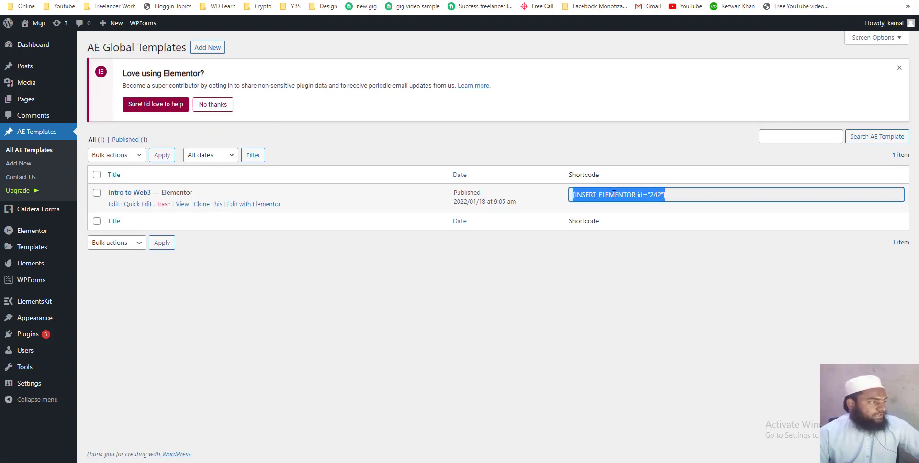
pyautogui.rightClick(613, 195)
pyautogui.click(640, 205)
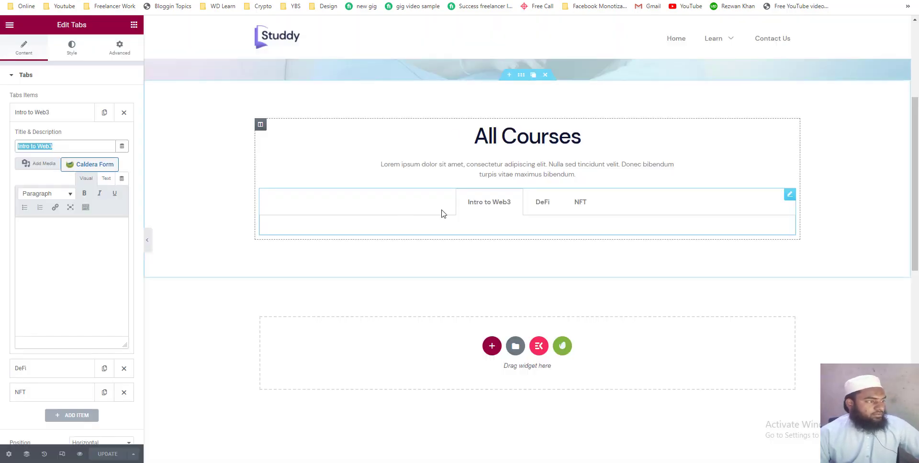
# Step: On the All Courses page, paste the shortcode [INSERT_ELEMENTOR id="242"] into the Intro to Web3 tab's content in text mode
pyautogui.click(53, 114)
pyautogui.click(53, 114)
pyautogui.click(105, 179)
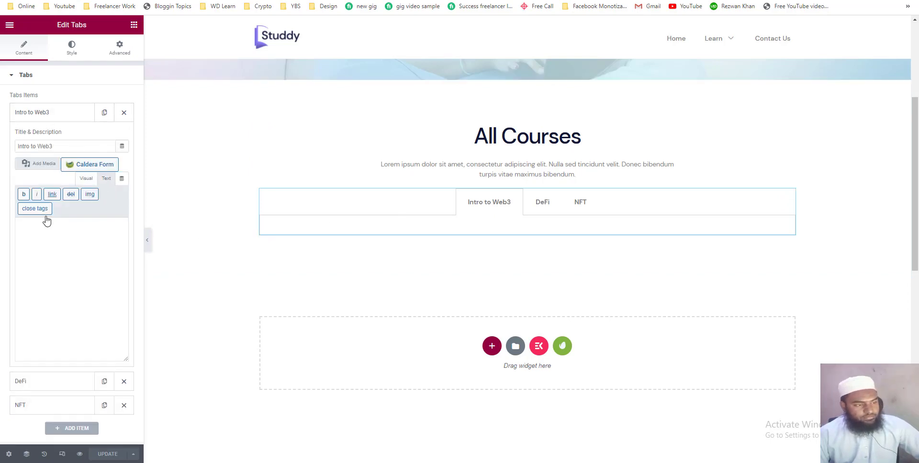
pyautogui.rightClick(34, 225)
pyautogui.click(62, 300)
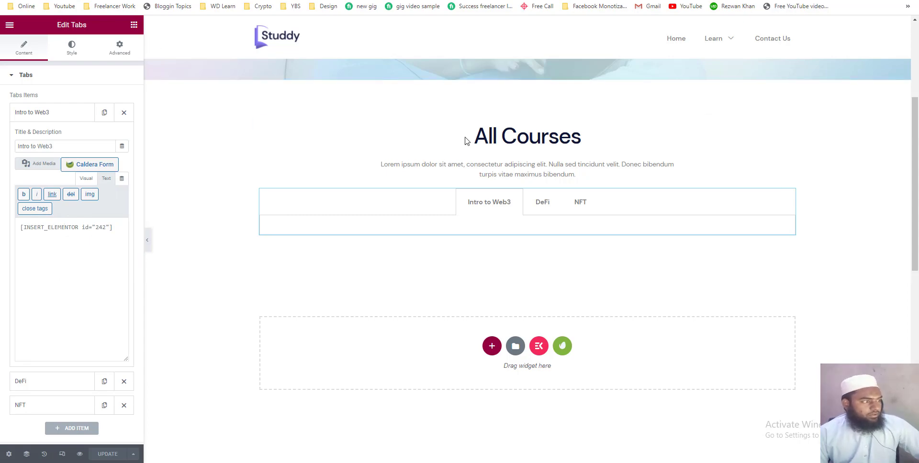
# Step: Clone the Intro to Web3 template in the AE templates list, and clone the resulting duplicate as well
pyautogui.hotkey('ctrl', 'Tab')
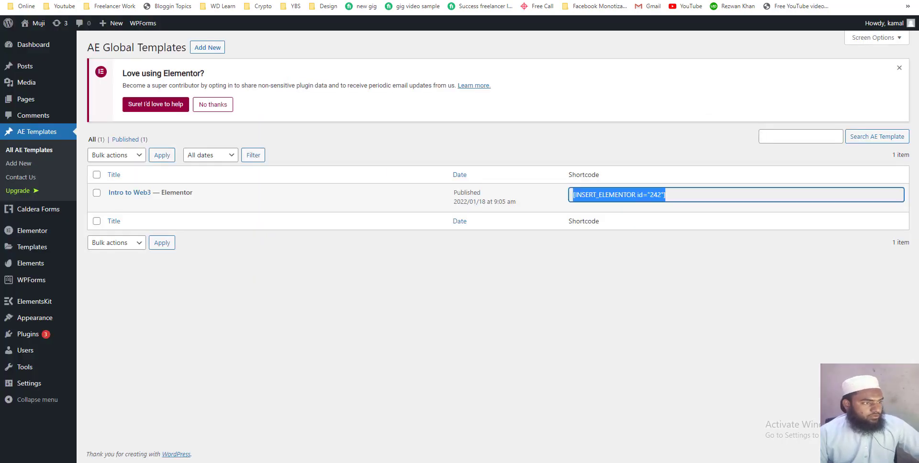
pyautogui.click(146, 277)
pyautogui.click(205, 206)
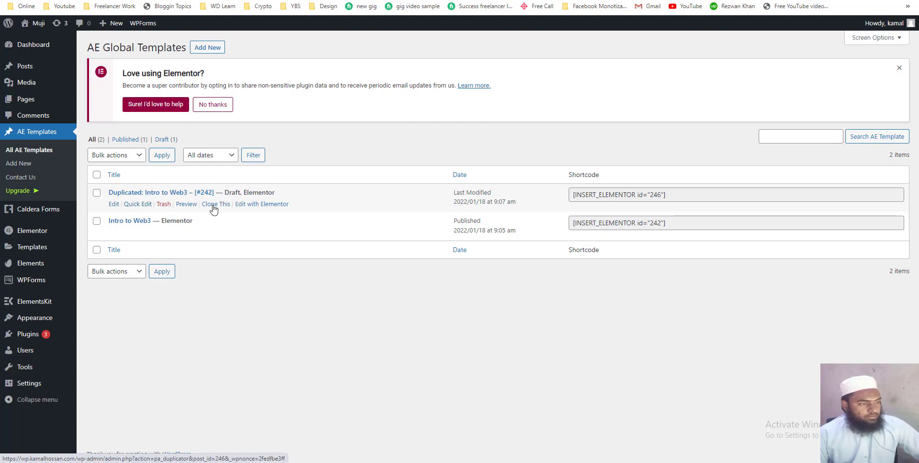
pyautogui.click(214, 206)
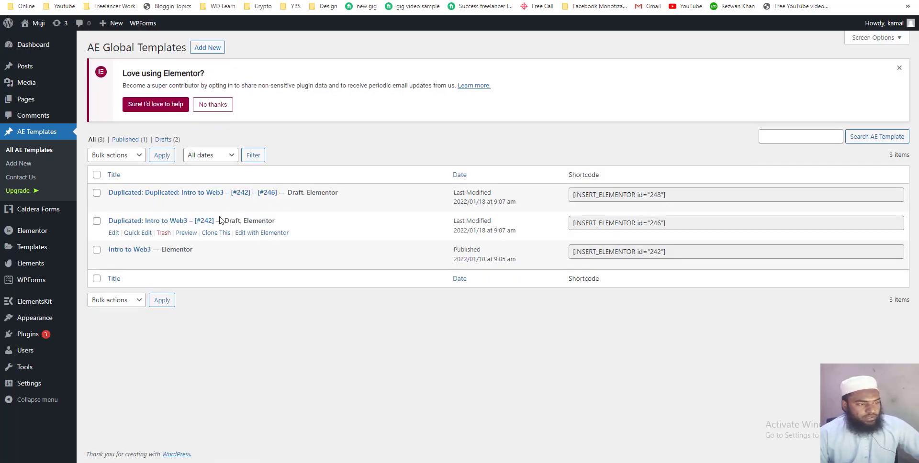
# Step: Rename the first duplicated template as DeFi, copied from the tab item's title, and set its status to Published
pyautogui.click(138, 233)
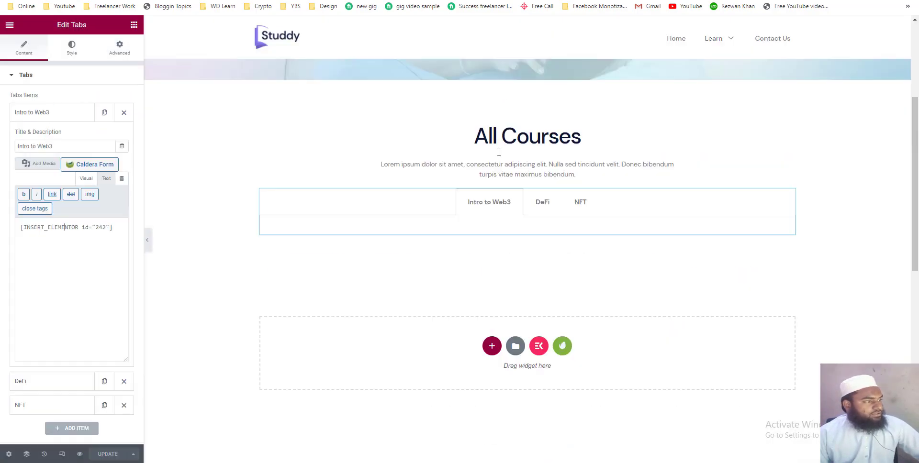
pyautogui.click(35, 112)
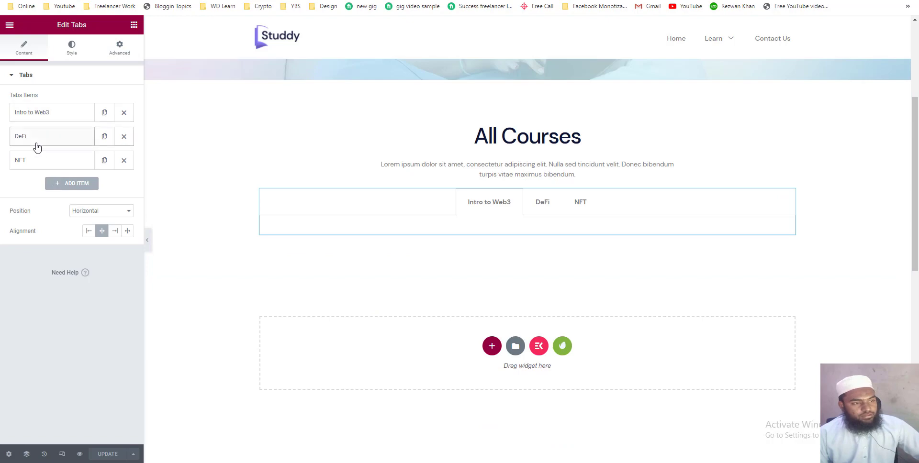
pyautogui.click(37, 142)
pyautogui.doubleClick(24, 169)
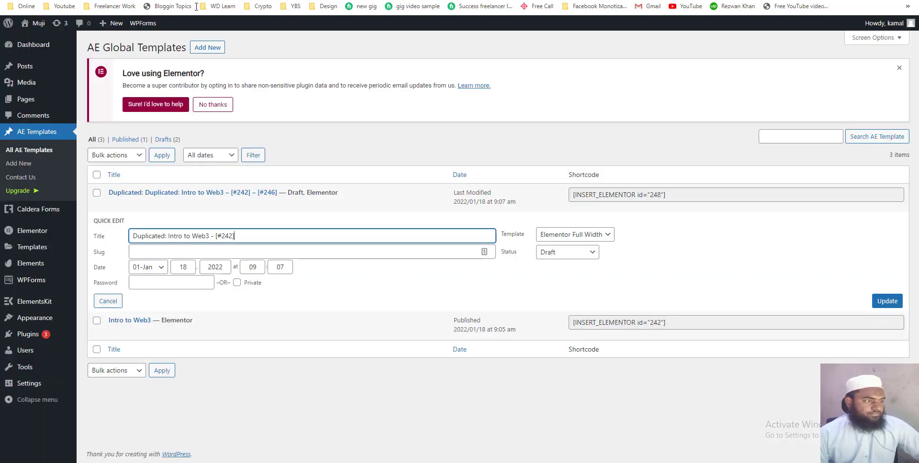
pyautogui.hotkey('ctrl', 'a')
pyautogui.hotkey('ctrl', 'v')
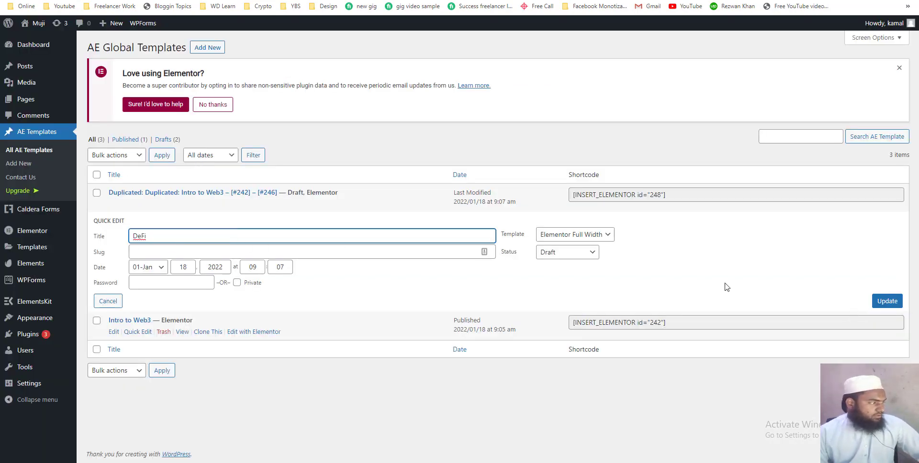
pyautogui.click(583, 257)
pyautogui.click(567, 263)
pyautogui.click(887, 301)
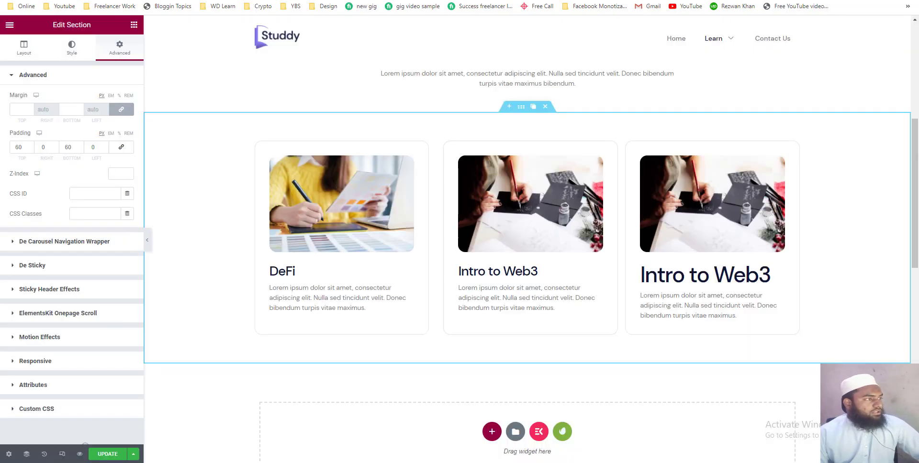
# Step: Copy the NFT tab item's title on the All Courses page and return to the AE templates list
pyautogui.hotkey('ctrl', 'a')
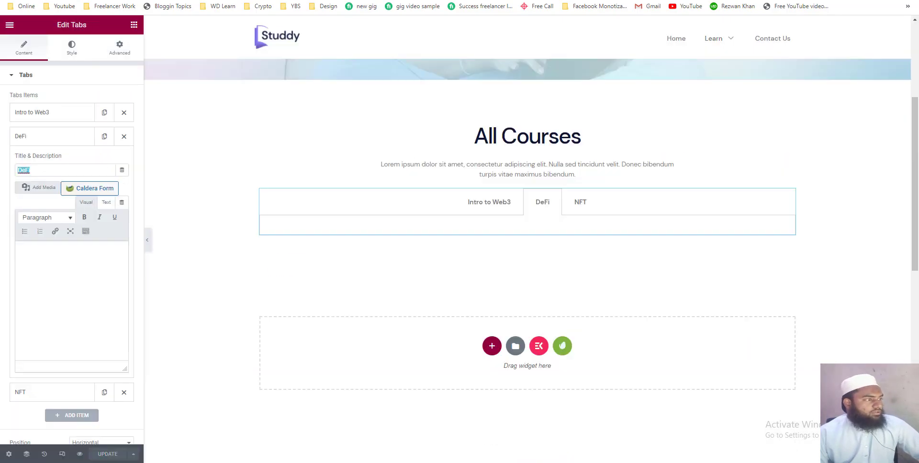
pyautogui.click(581, 205)
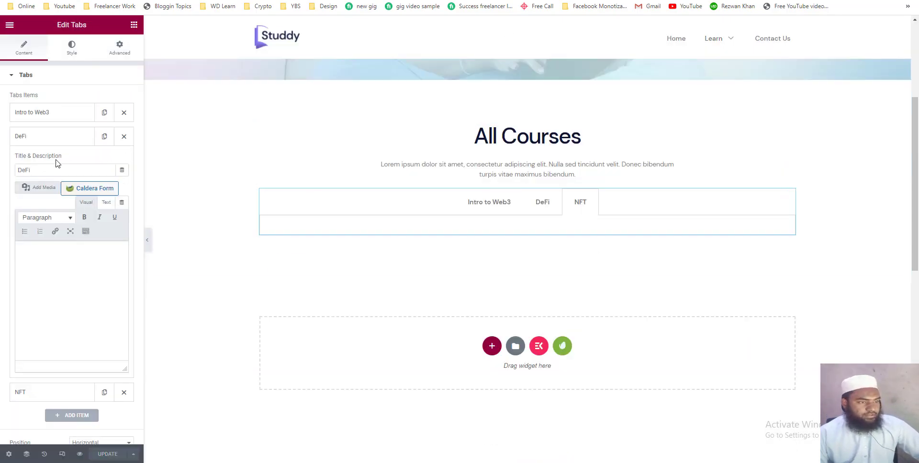
pyautogui.click(46, 138)
pyautogui.click(33, 160)
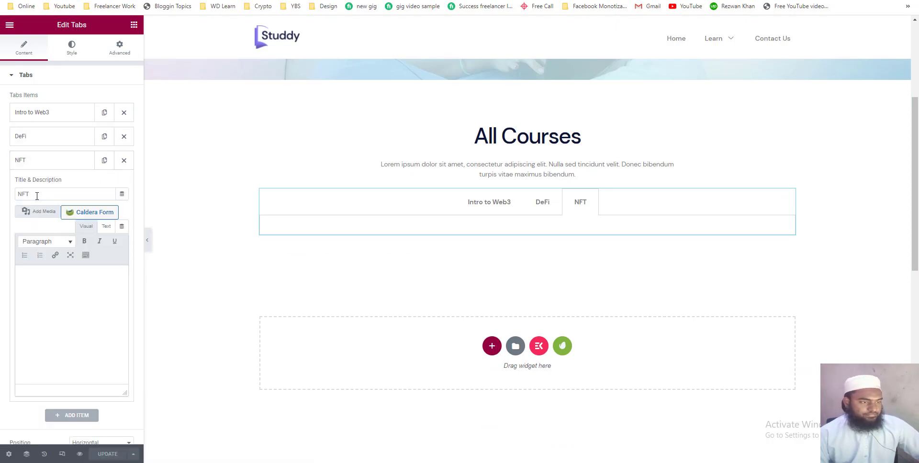
pyautogui.click(36, 194)
pyautogui.hotkey('ctrl', 'a')
pyautogui.click(268, 1)
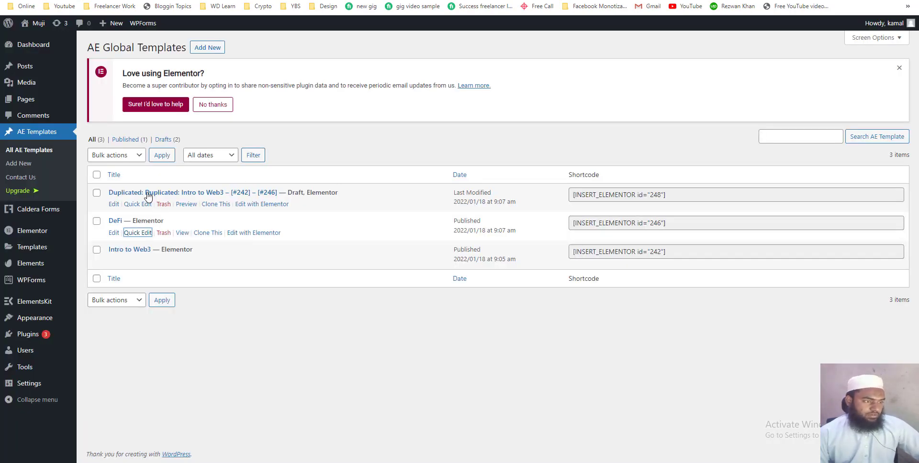
# Step: Rename the remaining duplicated template as NFT and set its status to Published
pyautogui.click(145, 206)
pyautogui.hotkey('ctrl', 'a')
pyautogui.hotkey('ctrl', 'v')
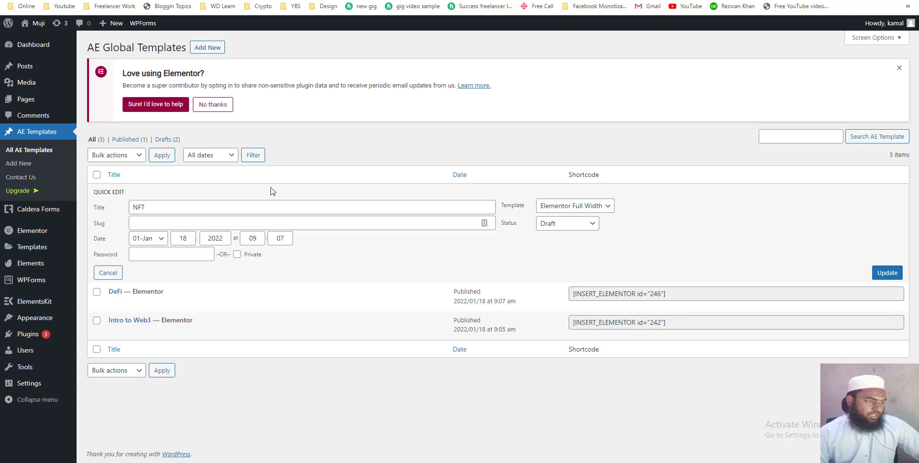
pyautogui.click(583, 234)
pyautogui.click(558, 232)
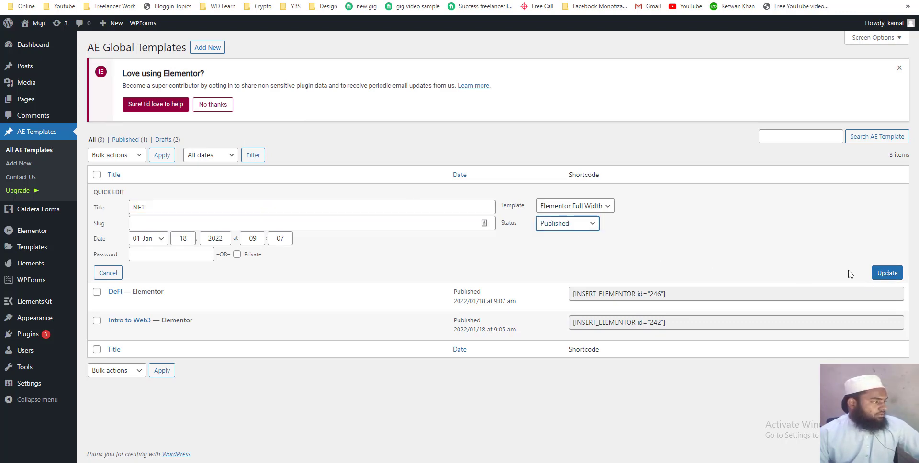
pyautogui.click(879, 275)
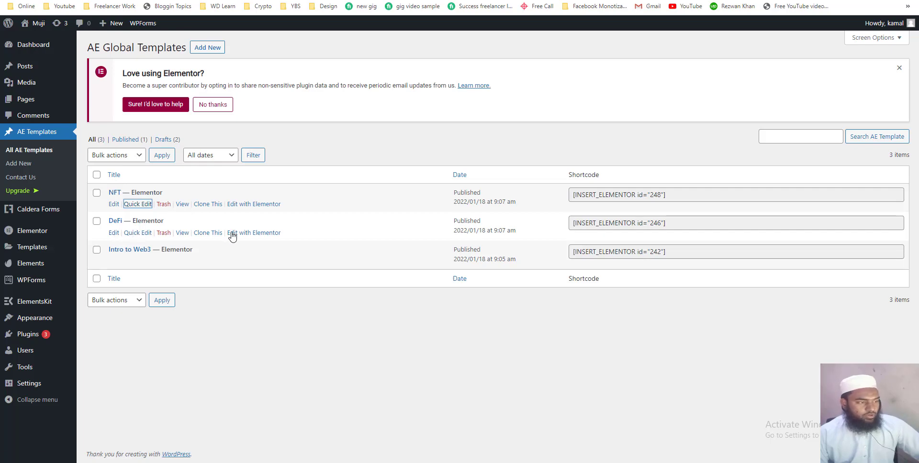
# Step: Open the NFT and DeFi templates in the Elementor editor
pyautogui.click(252, 205)
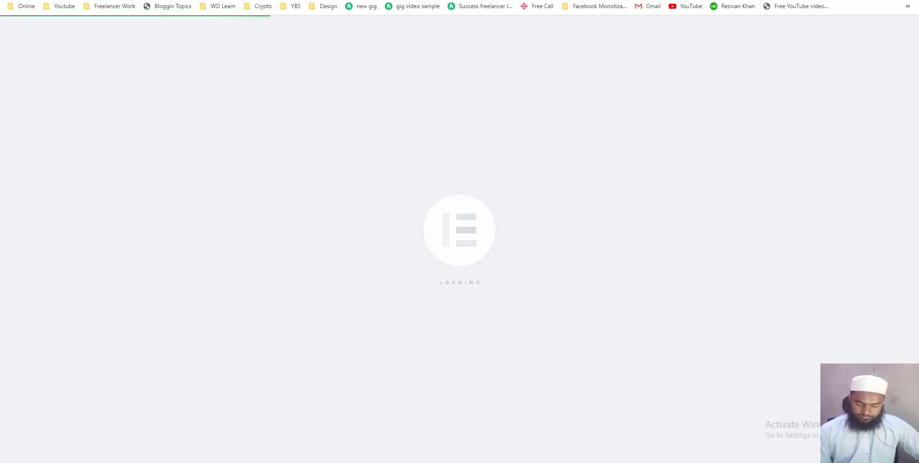
pyautogui.hotkey('ctrl', 'shift', 'b')
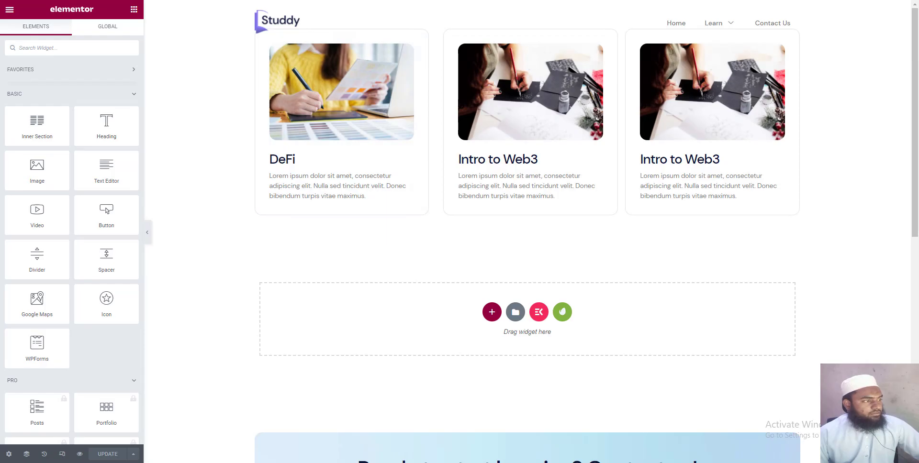
pyautogui.hotkey('ctrl', 'Tab')
pyautogui.hotkey('ctrl', 'shift', 'Tab')
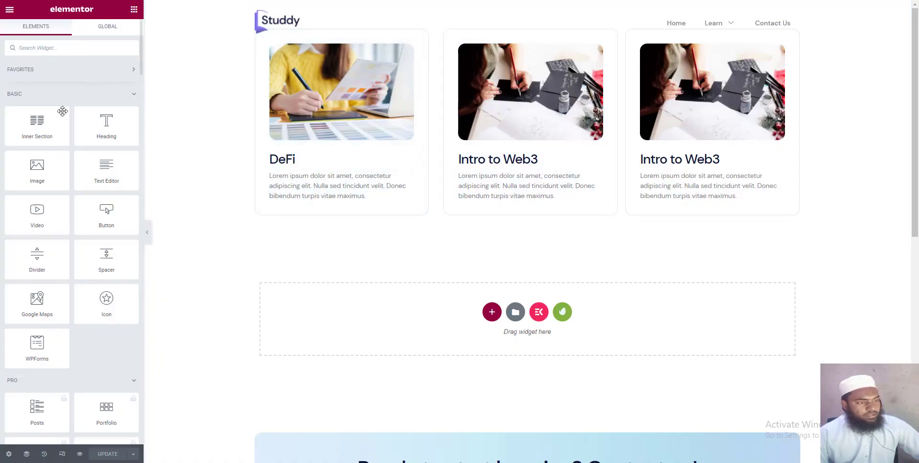
pyautogui.moveTo(98, 123)
pyautogui.mouseDown()
pyautogui.moveTo(369, 82)
pyautogui.moveTo(498, 20)
pyautogui.moveTo(146, 72)
pyautogui.moveTo(102, 123)
pyautogui.mouseUp()
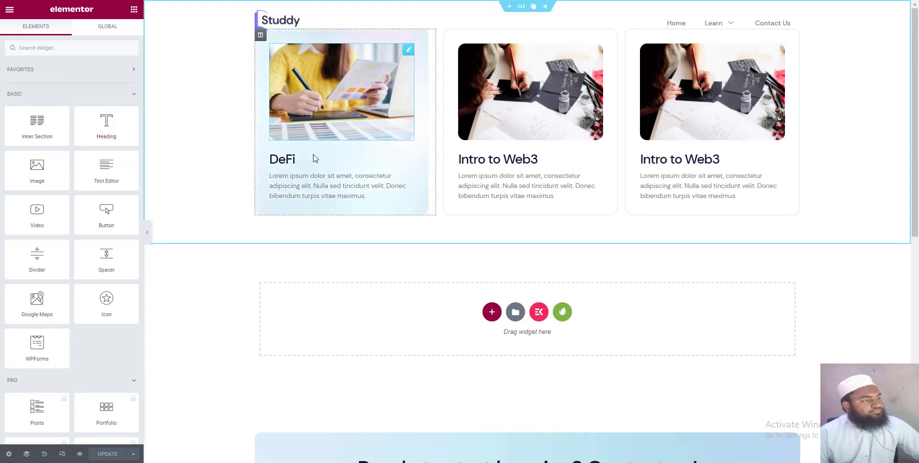
# Step: Set the first card's heading in the DeFi template to "DeFi tabs" and update the template
pyautogui.click(276, 157)
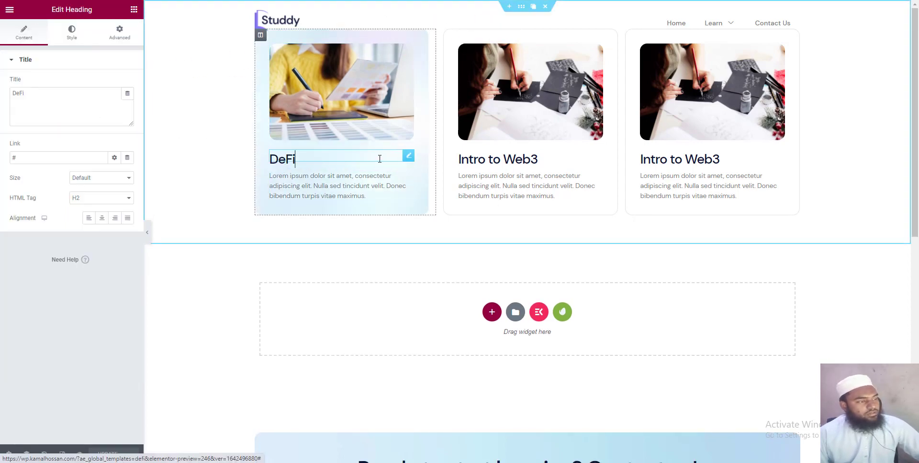
pyautogui.click(47, 95)
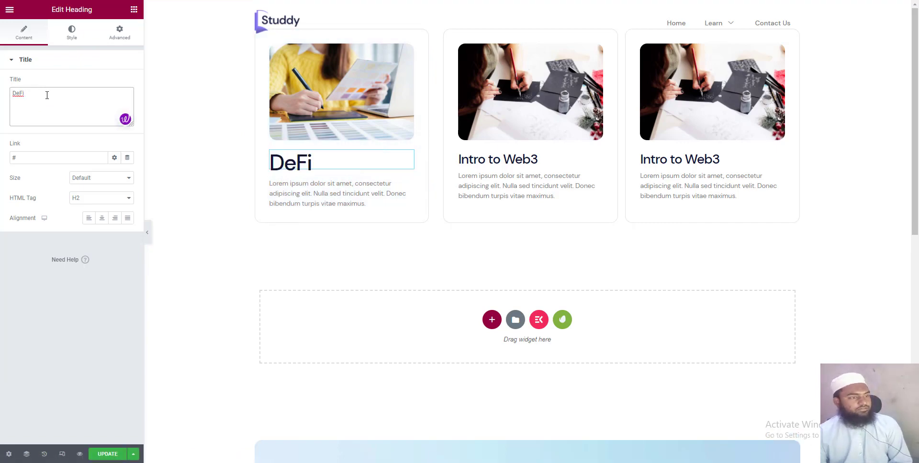
pyautogui.write('tabs')
pyautogui.click(108, 454)
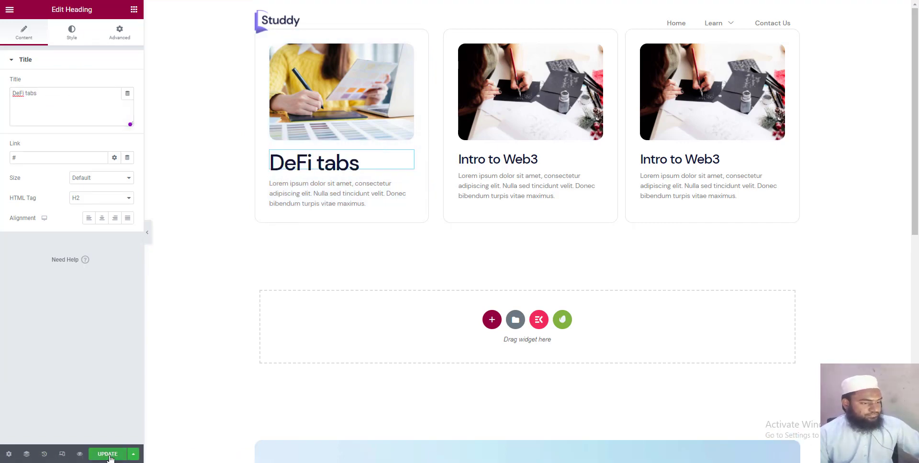
# Step: Set the first card's heading in the NFT template to "NFT Tabs" and update the template
pyautogui.hotkey('ctrl', 'Tab')
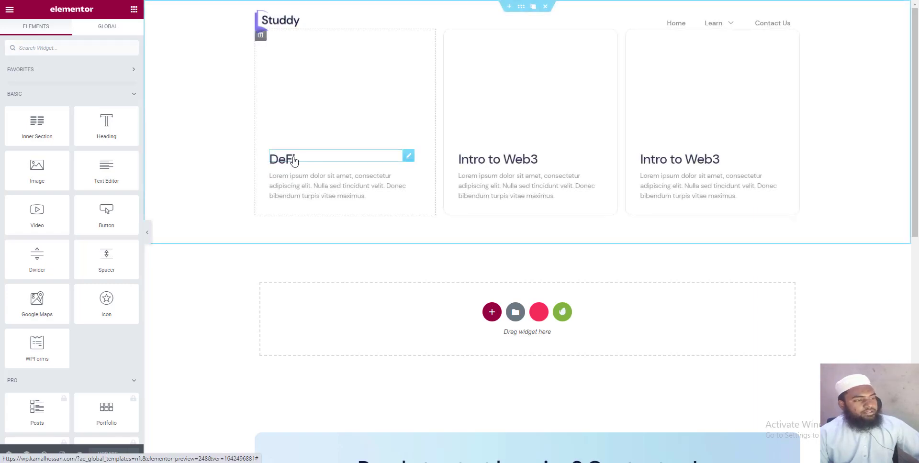
pyautogui.click(294, 161)
pyautogui.click(51, 93)
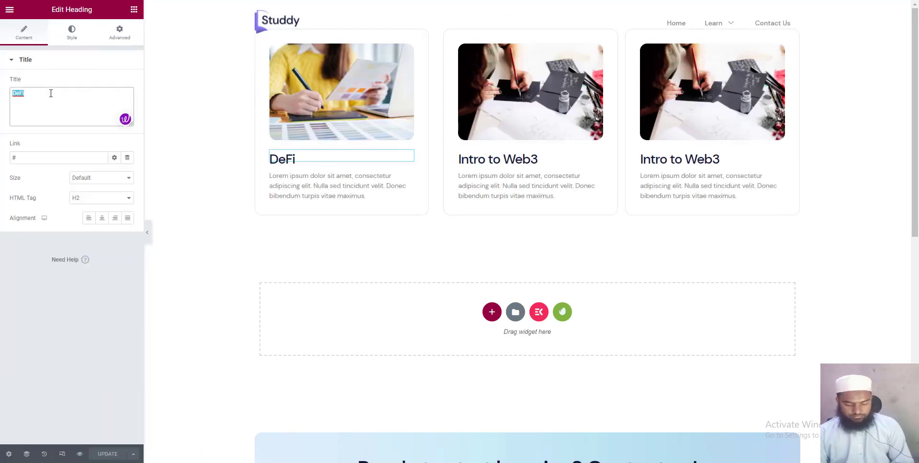
pyautogui.write('NFT Tabs')
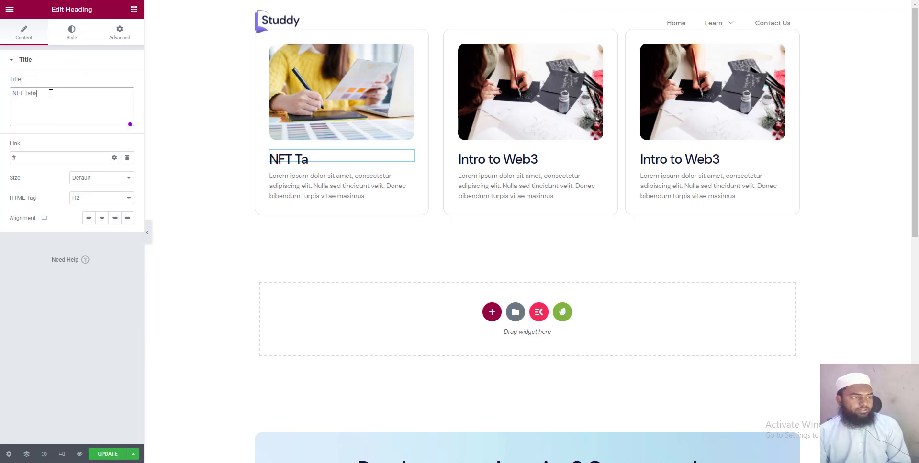
pyautogui.click(108, 454)
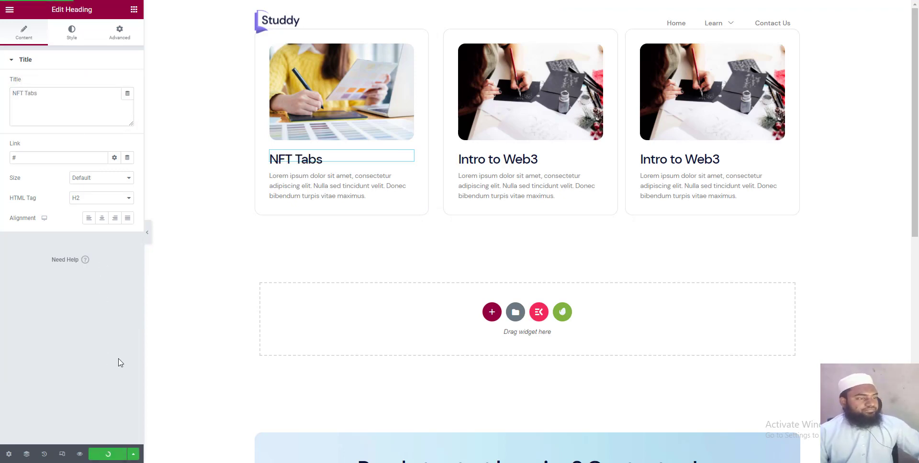
# Step: Copy the NFT template's shortcode [INSERT_ELEMENTOR id="248"] and paste it as text into the NFT tab item on the All Courses page
pyautogui.hotkey('ctrl', 'shift', 'Tab')
pyautogui.hotkey('ctrl', 'Tab')
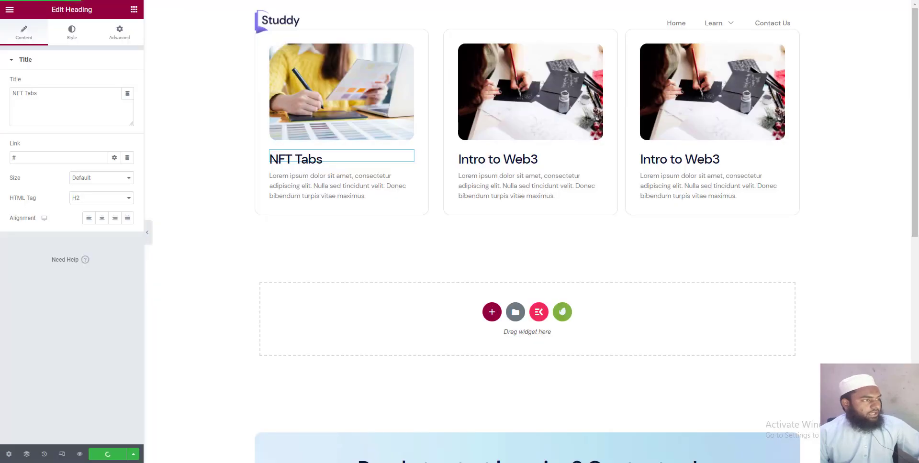
pyautogui.hotkey('ctrl', 'shift', 'Tab')
pyautogui.click(639, 183)
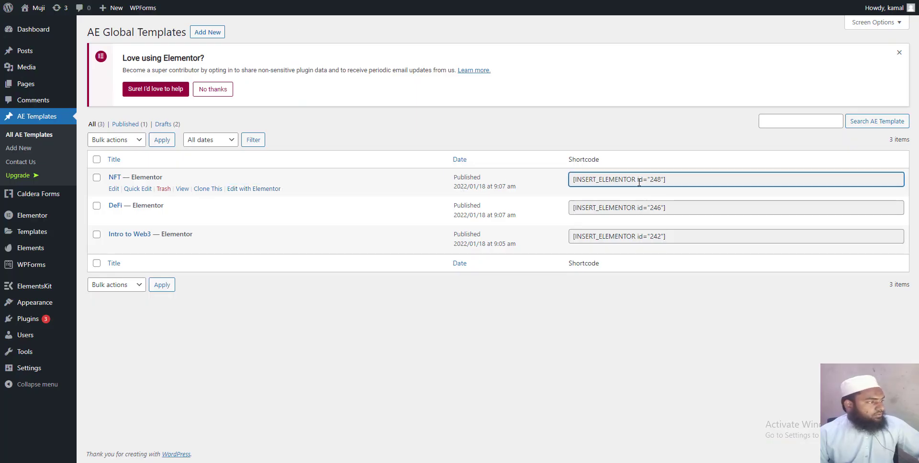
pyautogui.tripleClick(642, 181)
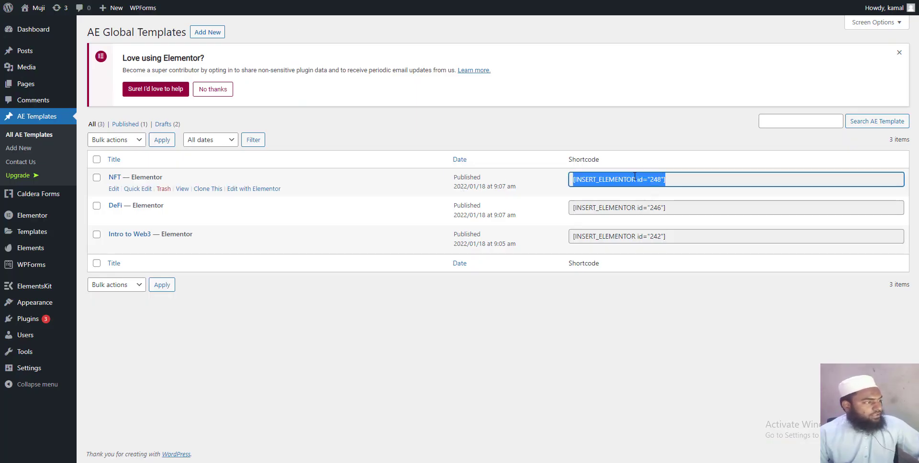
pyautogui.rightClick(636, 178)
pyautogui.click(664, 186)
pyautogui.hotkey('ctrl', 'Tab')
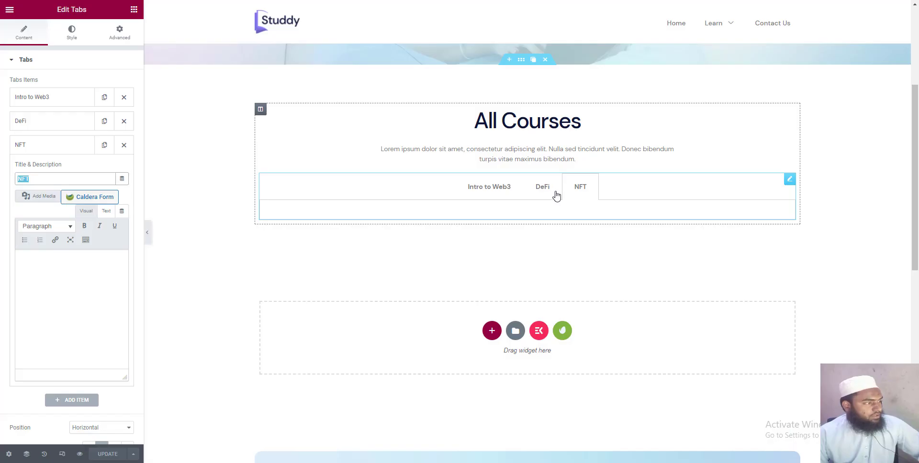
pyautogui.click(98, 268)
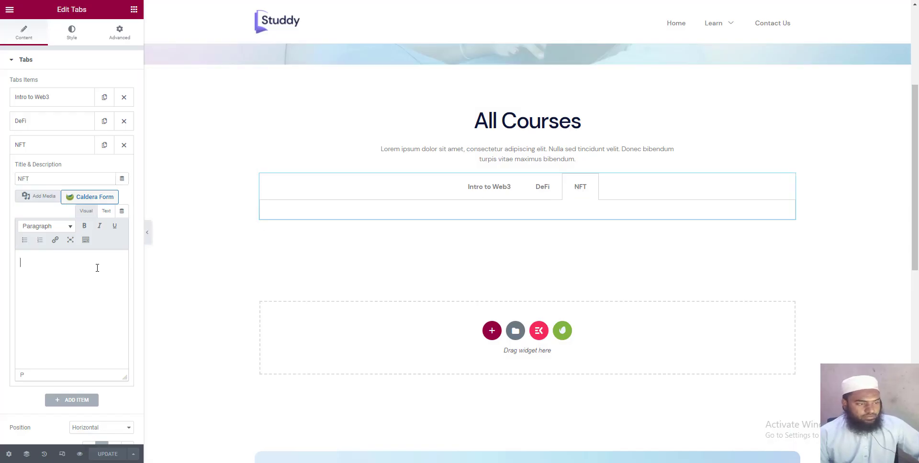
pyautogui.click(107, 213)
pyautogui.hotkey('ctrl', 'v')
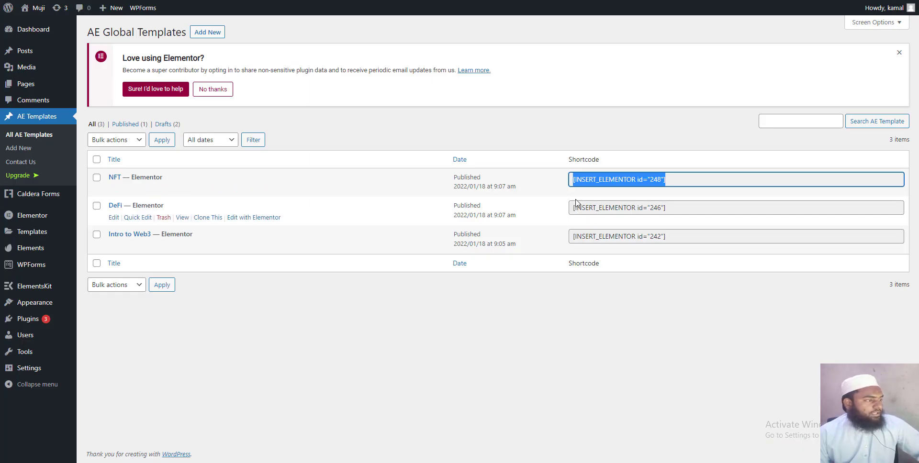
# Step: Copy the DeFi template's shortcode [INSERT_ELEMENTOR id="246"] into the DeFi tab item as text and update the All Courses page
pyautogui.click(577, 207)
pyautogui.rightClick(595, 208)
pyautogui.click(617, 217)
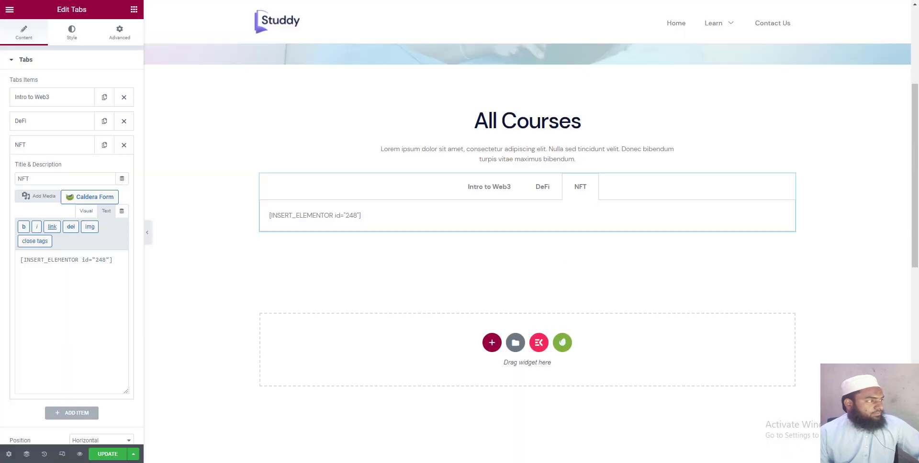
pyautogui.click(23, 146)
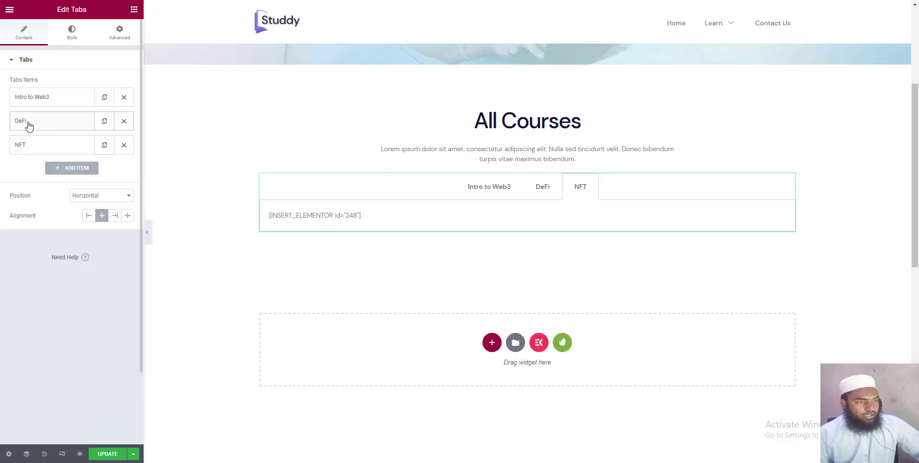
pyautogui.click(27, 123)
pyautogui.click(107, 187)
pyautogui.click(57, 239)
pyautogui.hotkey('ctrl', 'v')
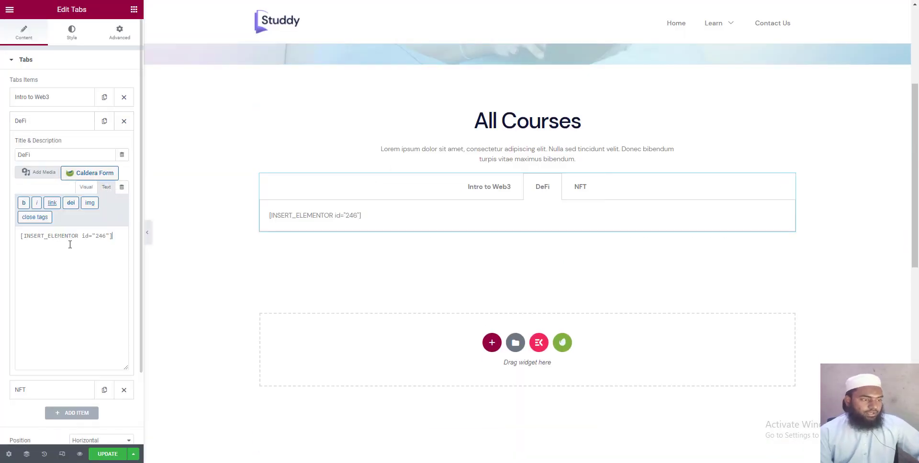
pyautogui.click(107, 454)
# Step: Preview the All Courses page and check the content of the Intro to Web3, DeFi and NFT tabs
pyautogui.scroll(4, 547, 158)
pyautogui.scroll(-8, 547, 158)
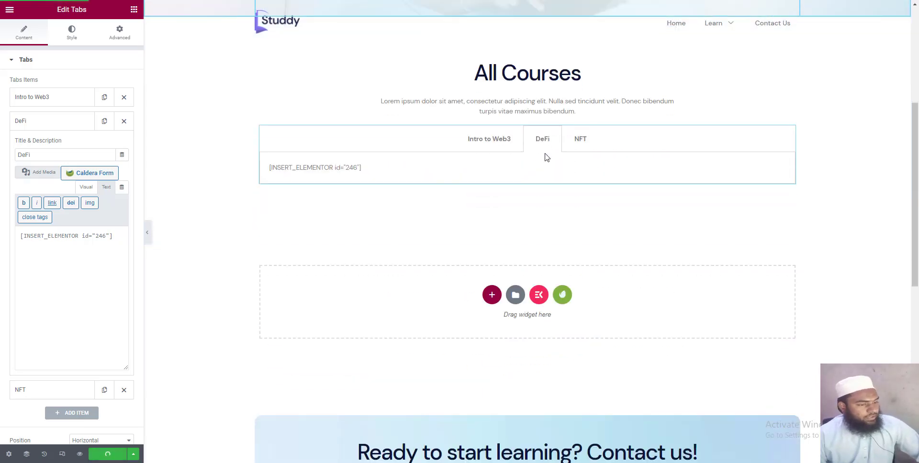
pyautogui.scroll(2, 547, 158)
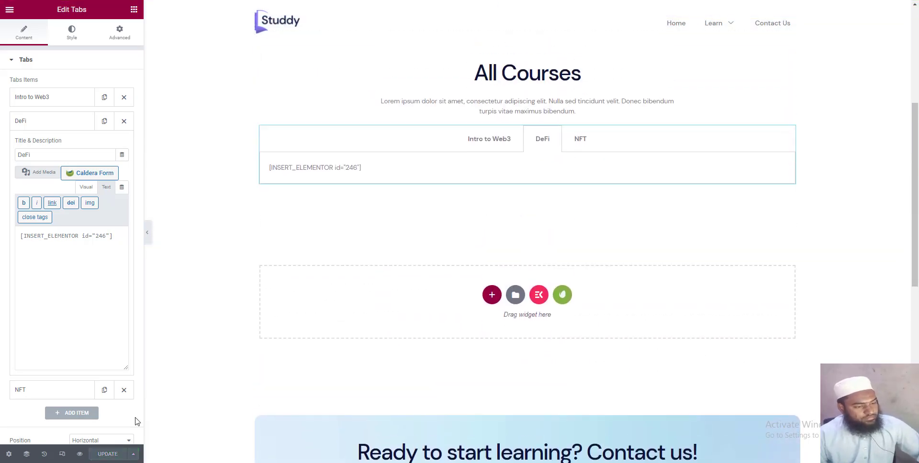
pyautogui.click(80, 453)
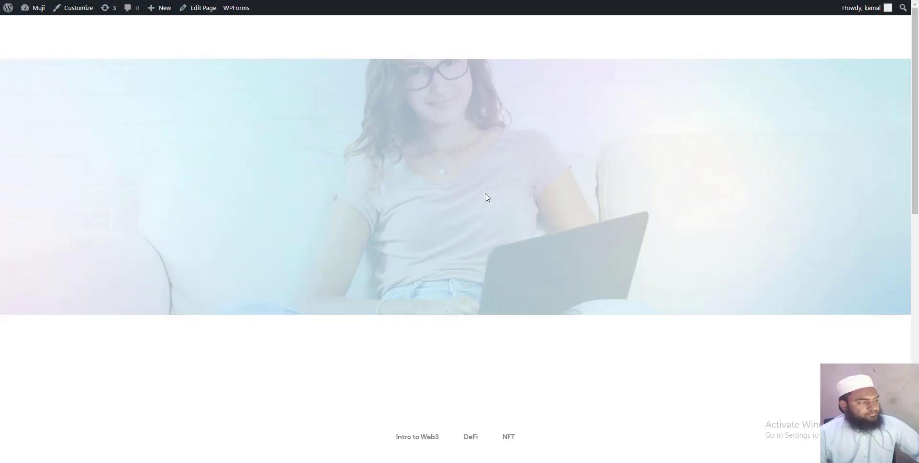
pyautogui.scroll(-6, 487, 197)
pyautogui.scroll(2, 727, 113)
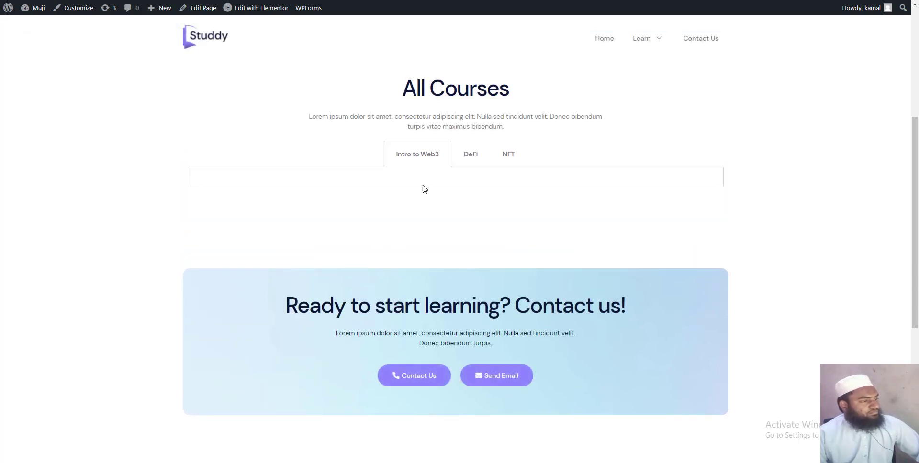
pyautogui.click(476, 153)
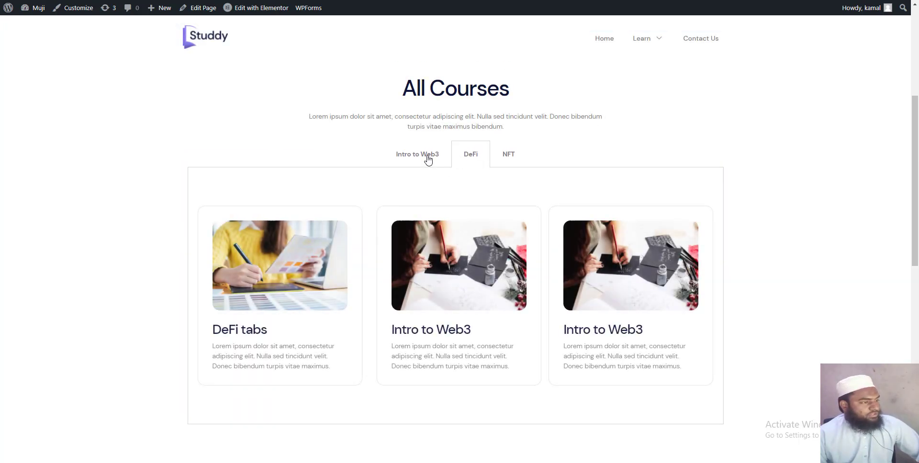
pyautogui.click(416, 158)
pyautogui.click(501, 157)
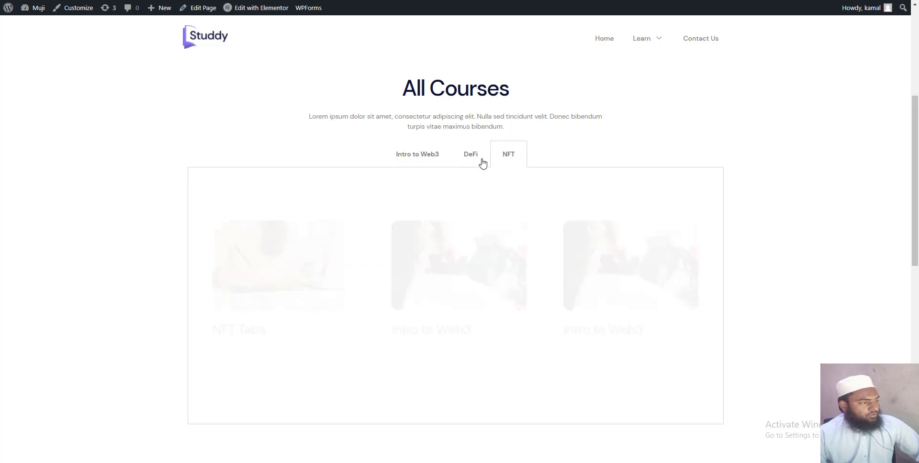
pyautogui.click(457, 160)
pyautogui.click(432, 158)
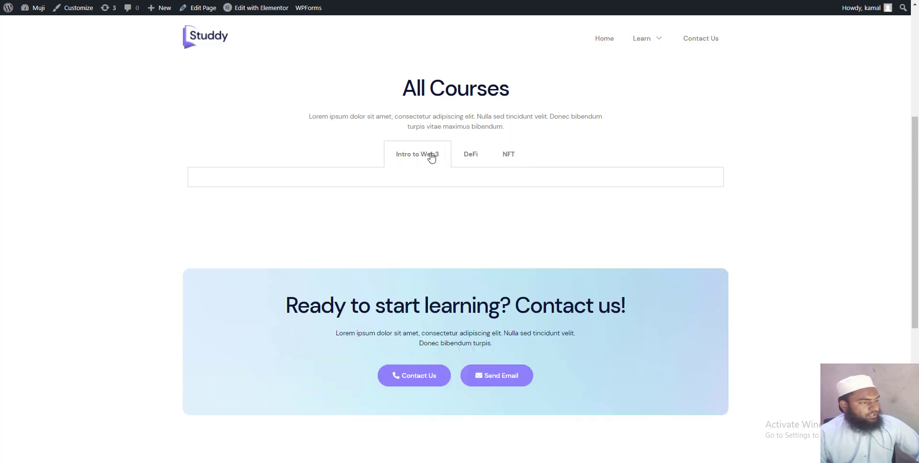
pyautogui.click(469, 154)
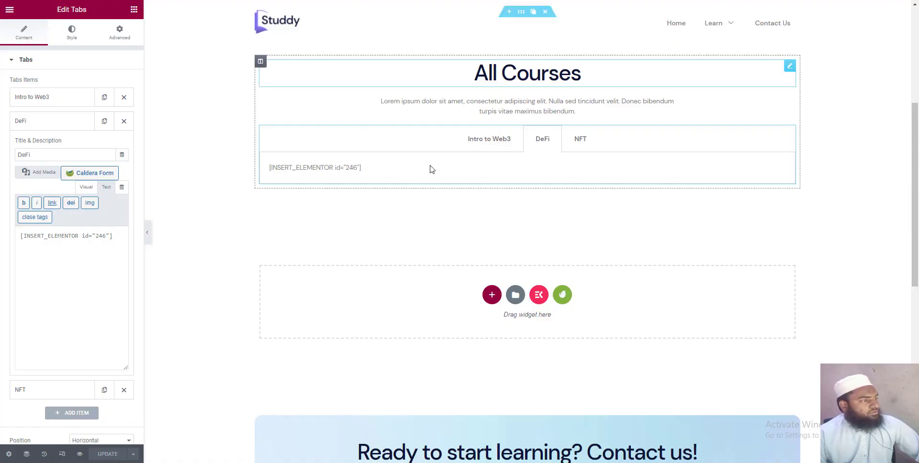
# Step: Re-render the Intro to Web3 tab item's shortcode [INSERT_ELEMENTOR id="242"] in the text editor and update the page
pyautogui.click(492, 138)
pyautogui.click(83, 236)
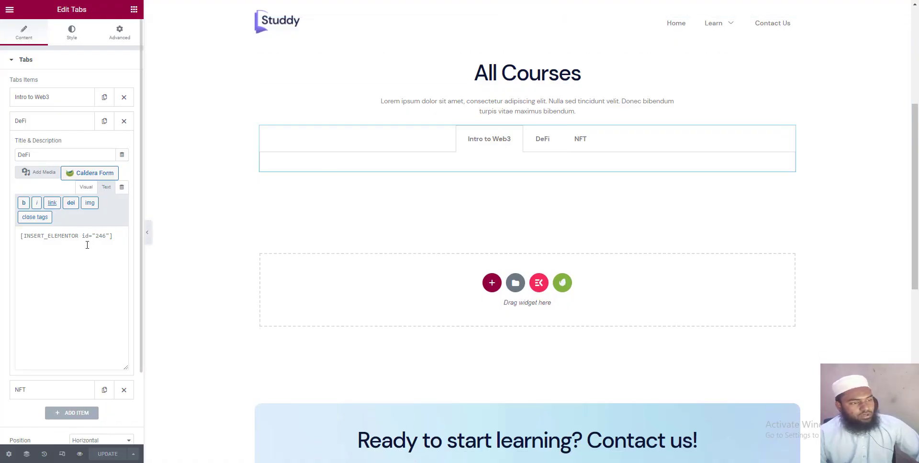
pyautogui.click(67, 102)
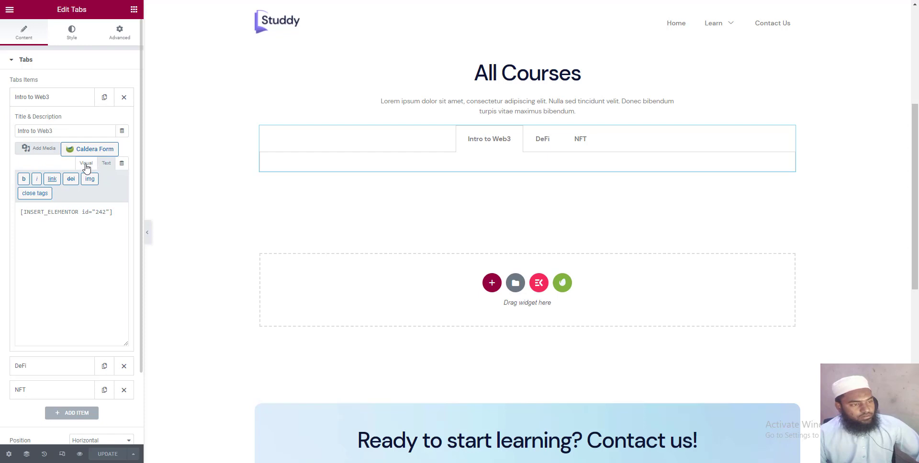
pyautogui.click(86, 164)
pyautogui.click(107, 165)
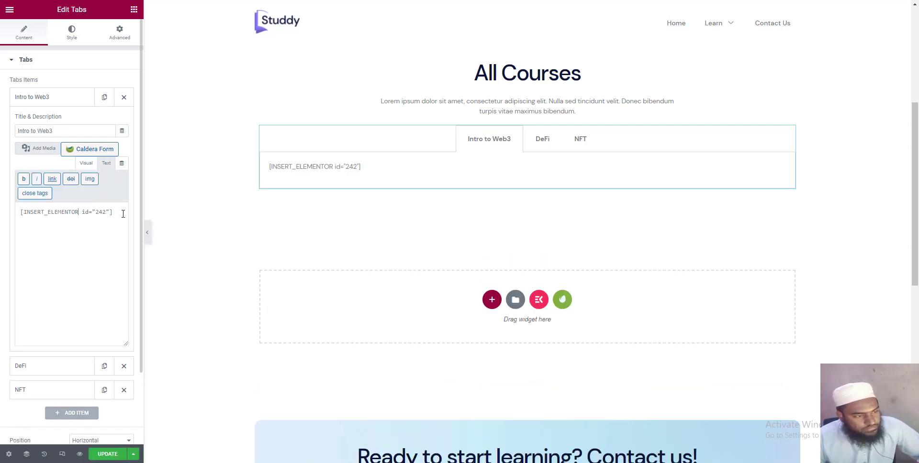
pyautogui.click(107, 453)
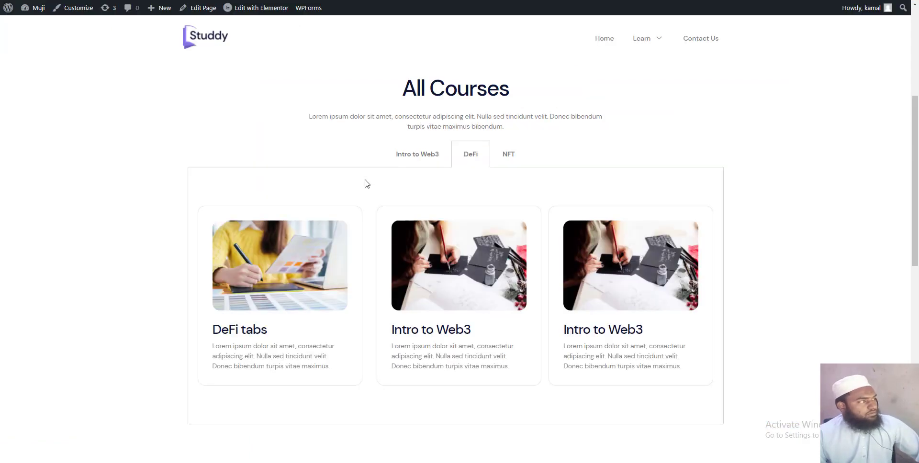
# Step: Reload the All Courses preview and check the cards in each of the three tabs again
pyautogui.press('F5')
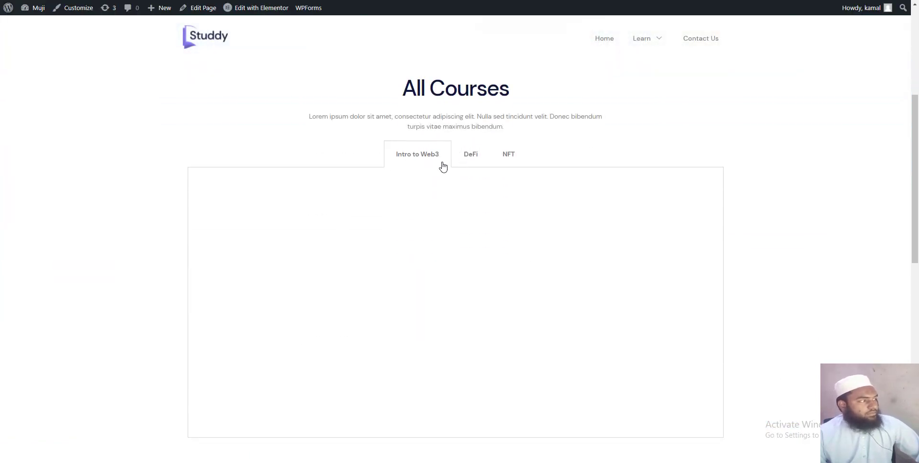
pyautogui.click(472, 157)
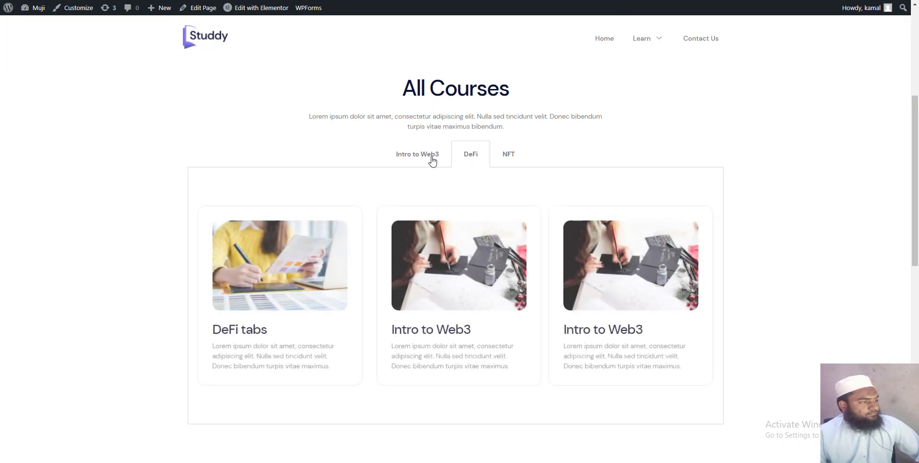
pyautogui.click(431, 159)
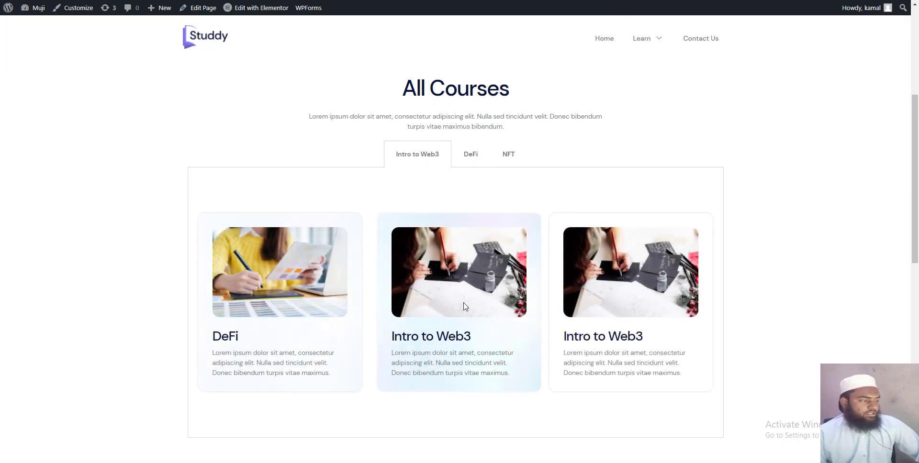
pyautogui.click(469, 157)
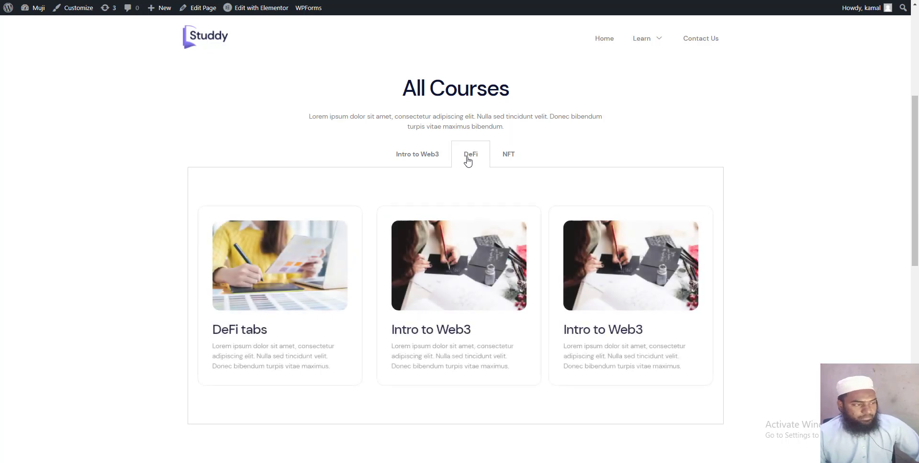
pyautogui.click(421, 160)
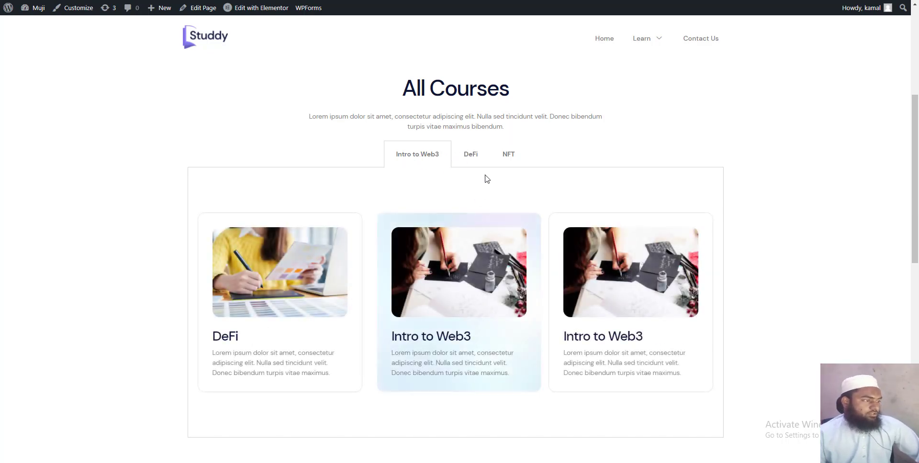
pyautogui.click(485, 158)
pyautogui.click(507, 154)
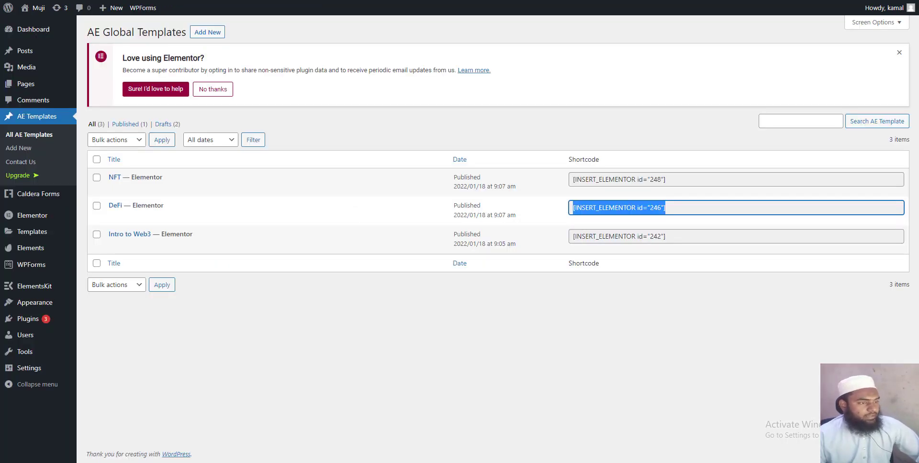
# Step: Look through the installed plugins for Anywhere Elementor and return to the AE templates list
pyautogui.moveTo(24, 320)
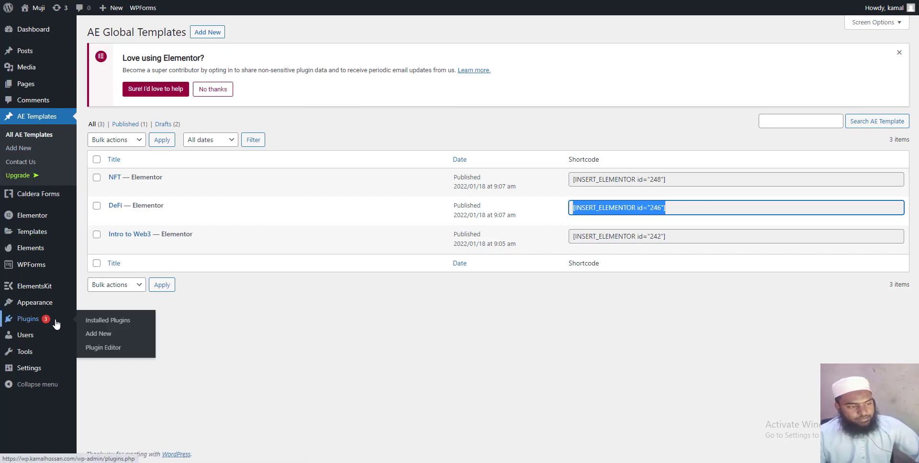
pyautogui.click(97, 324)
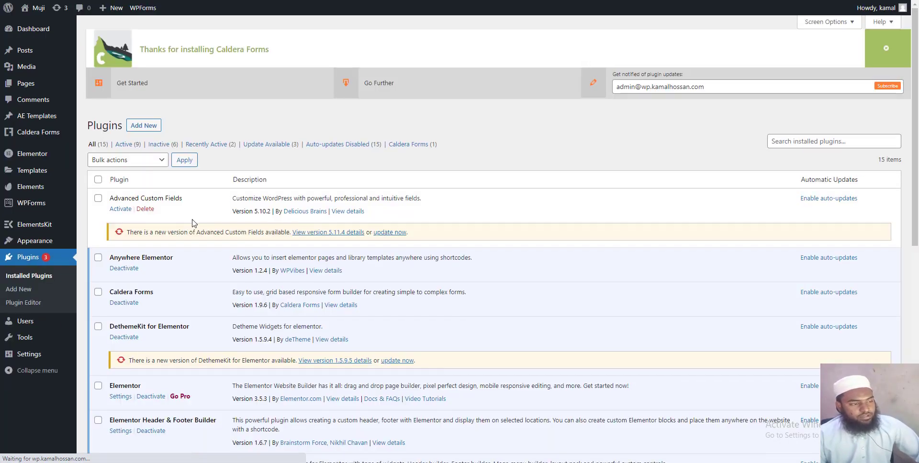
pyautogui.scroll(-1, 131, 213)
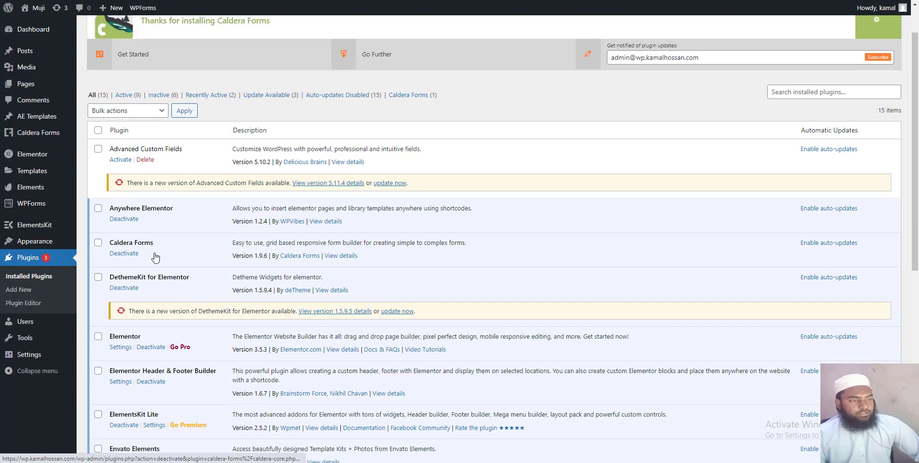
pyautogui.scroll(1, 151, 254)
pyautogui.moveTo(43, 123)
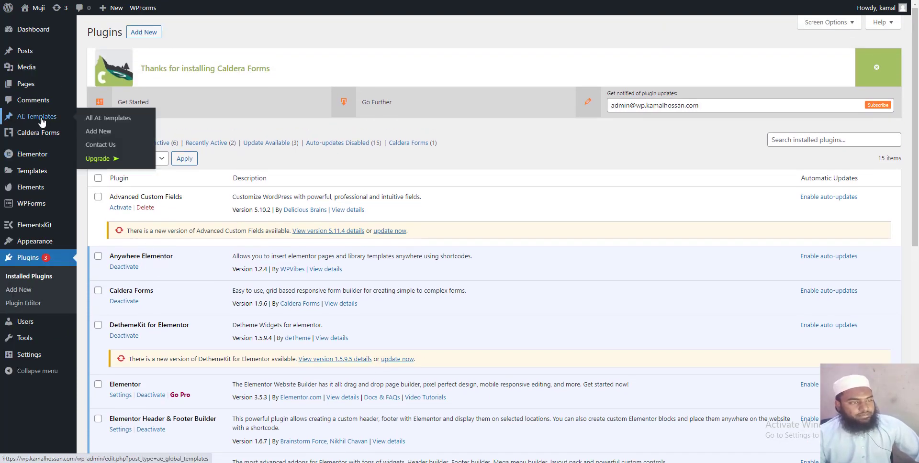
pyautogui.click(109, 120)
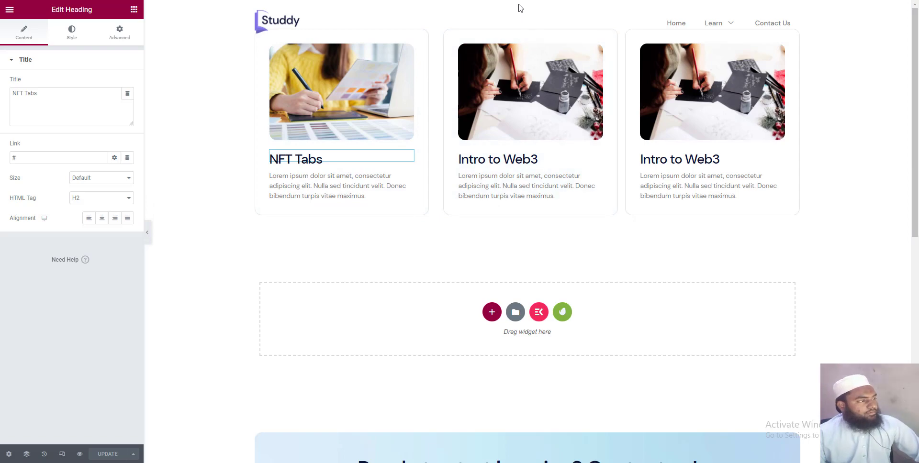
# Step: Copy the whole card section of the NFT template from the Navigator
pyautogui.rightClick(519, 4)
pyautogui.click(475, 18)
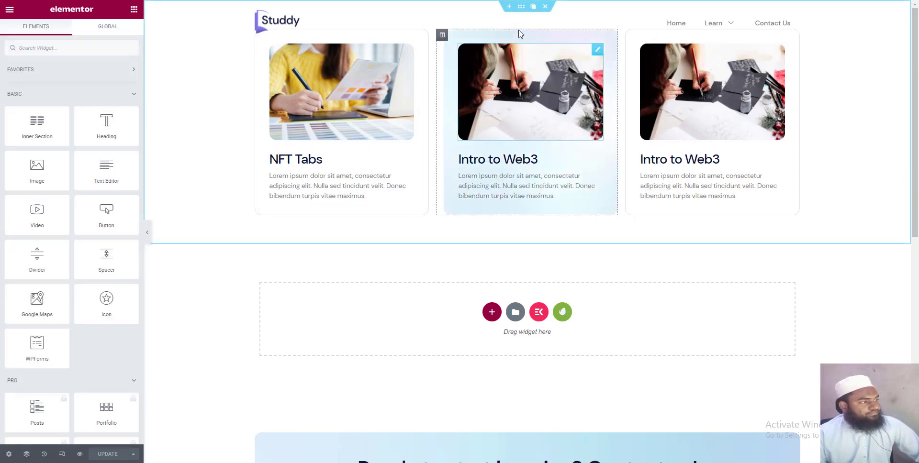
pyautogui.click(27, 454)
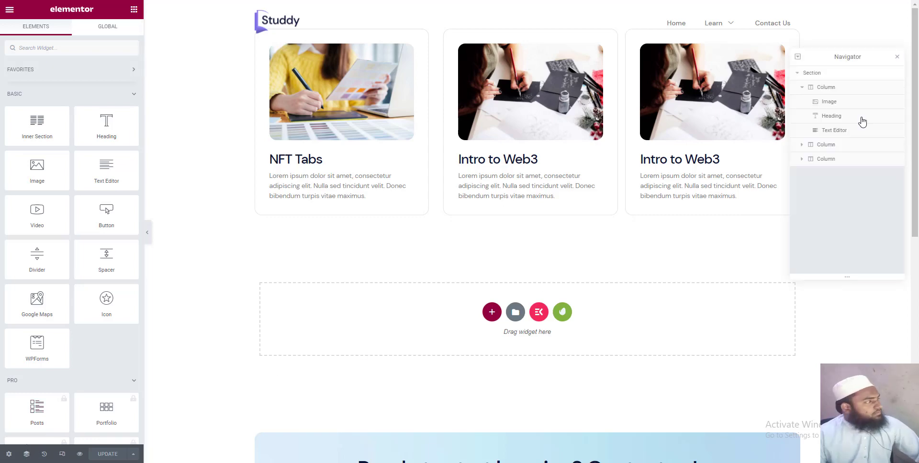
pyautogui.rightClick(807, 76)
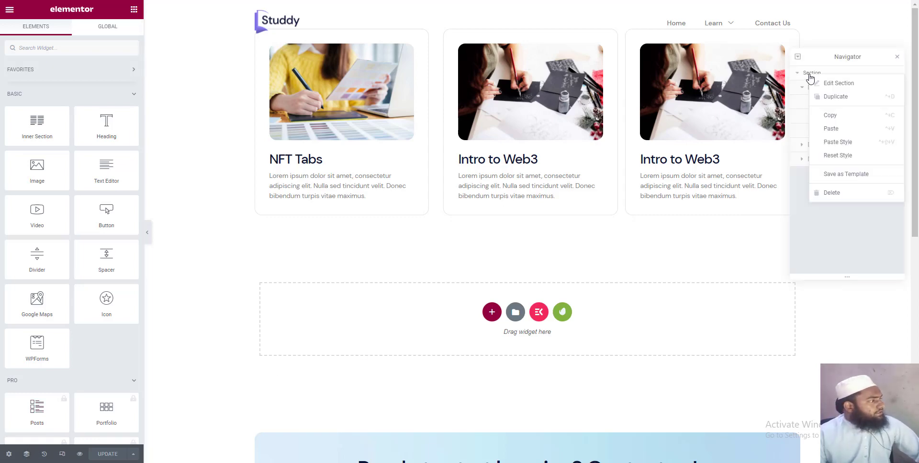
pyautogui.click(842, 119)
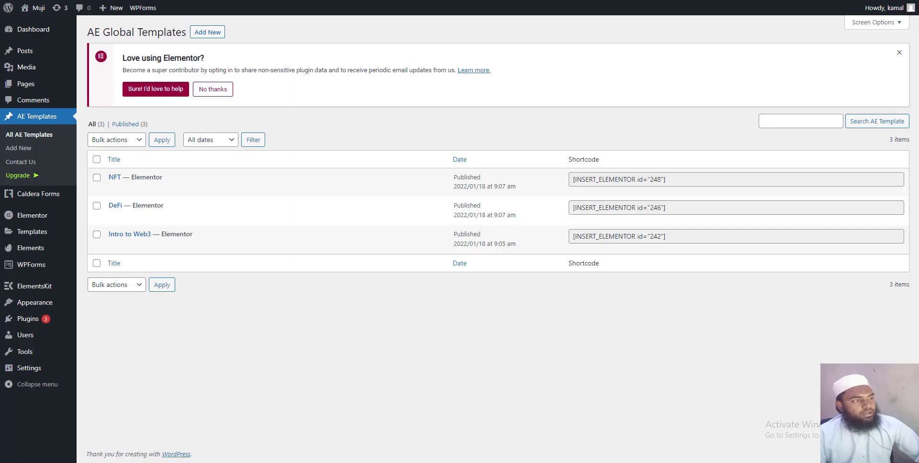